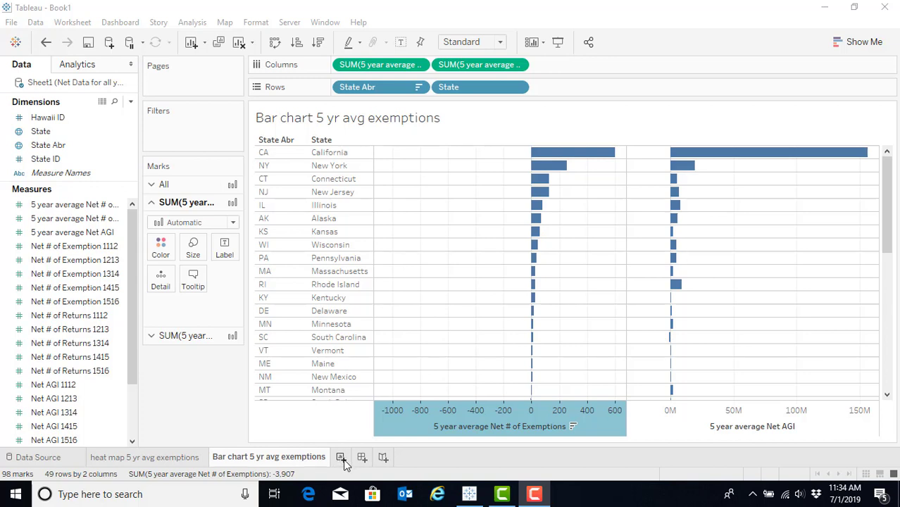
- Add a new Sheet 3 and put State on Columns to get one header per state
click(341, 457)
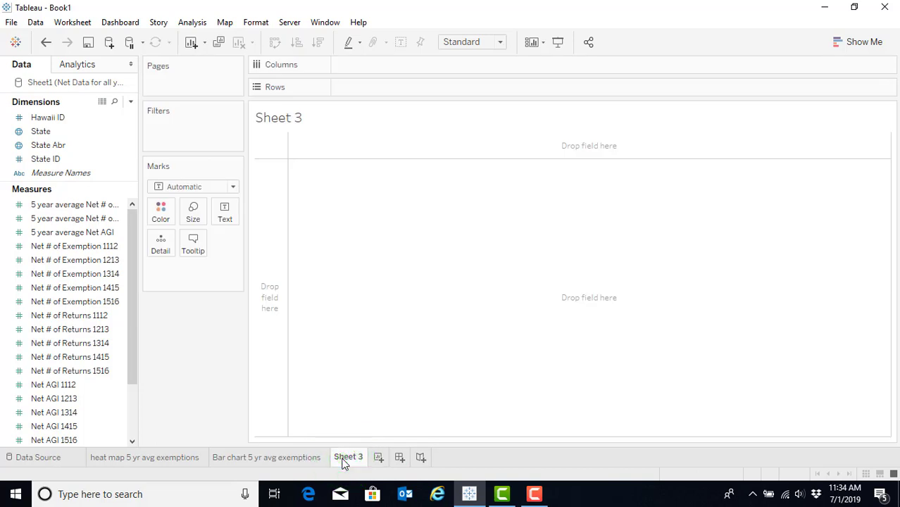
click(49, 133)
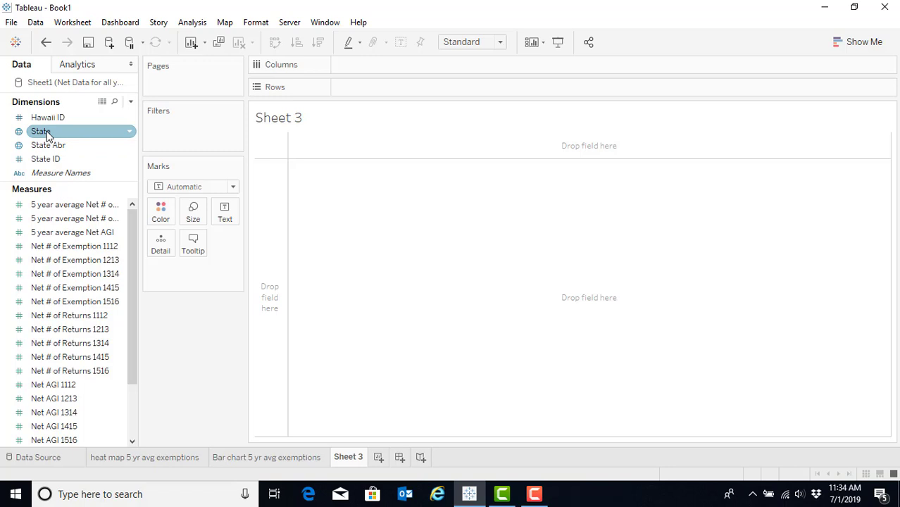
drag(40, 131, 343, 66)
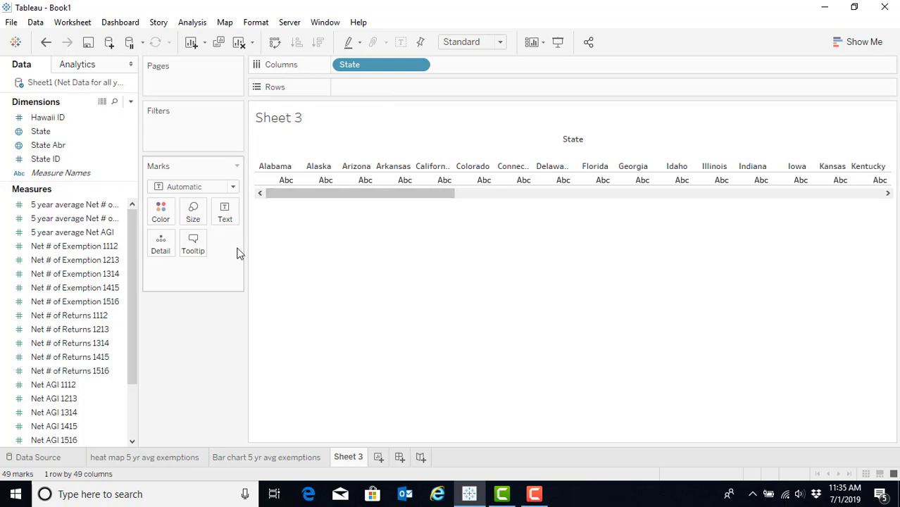
- Put SUM(Net # of Exemption 1112) on Rows to draw a bar for each state
click(49, 247)
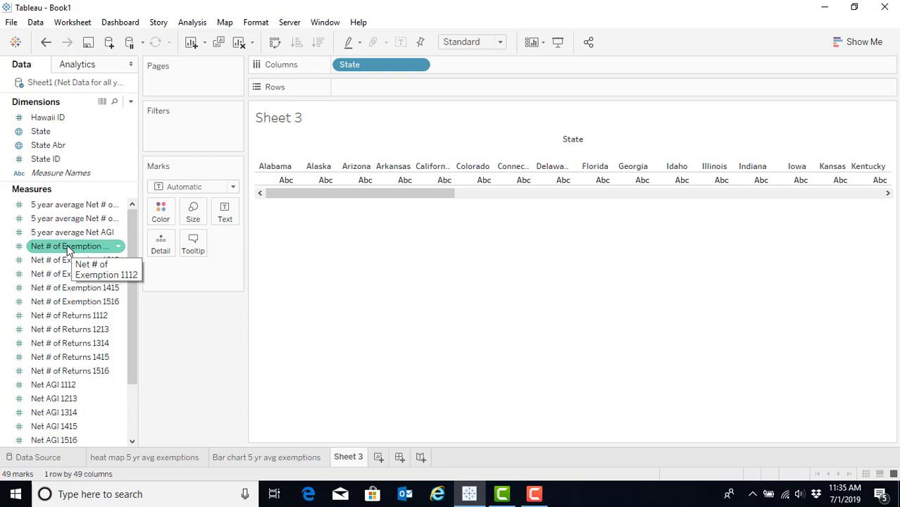
drag(67, 244, 380, 90)
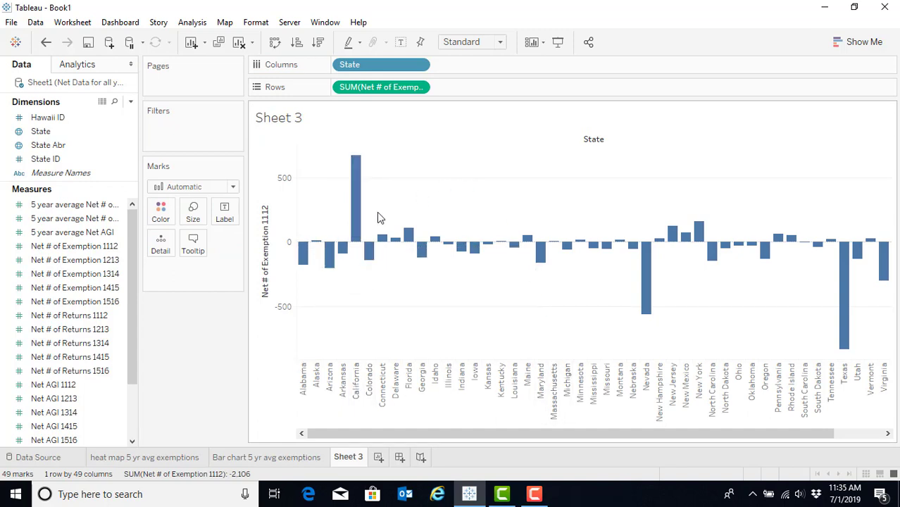
mouse_move(313, 253)
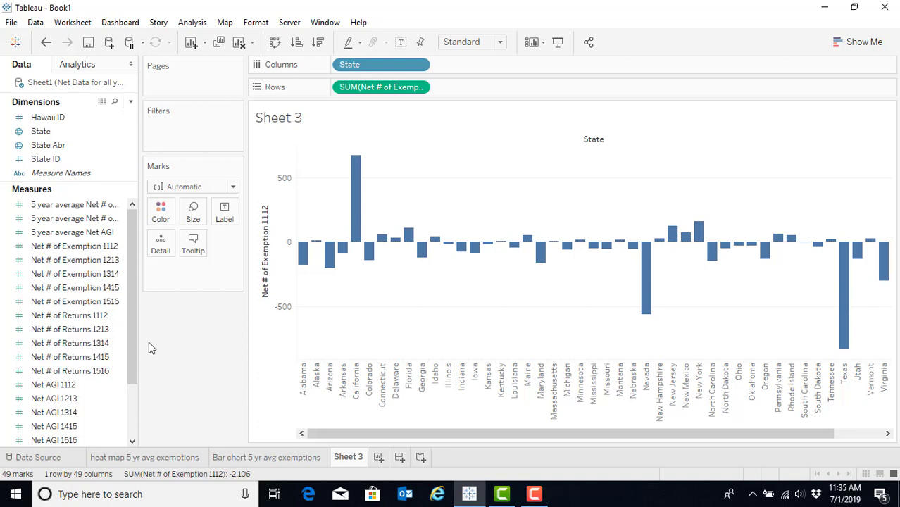
click(74, 260)
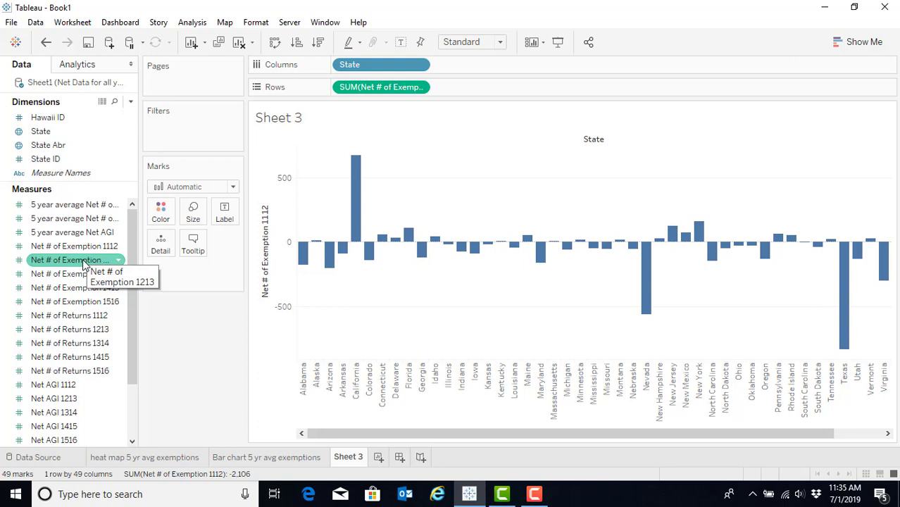
- Review the Bar chart 5 yr avg exemptions ranking from California down to Nevada
click(255, 457)
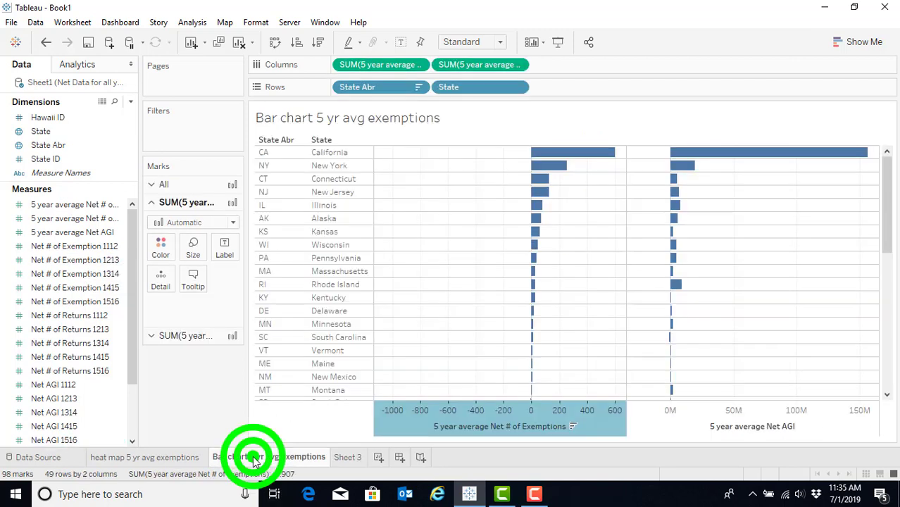
click(337, 152)
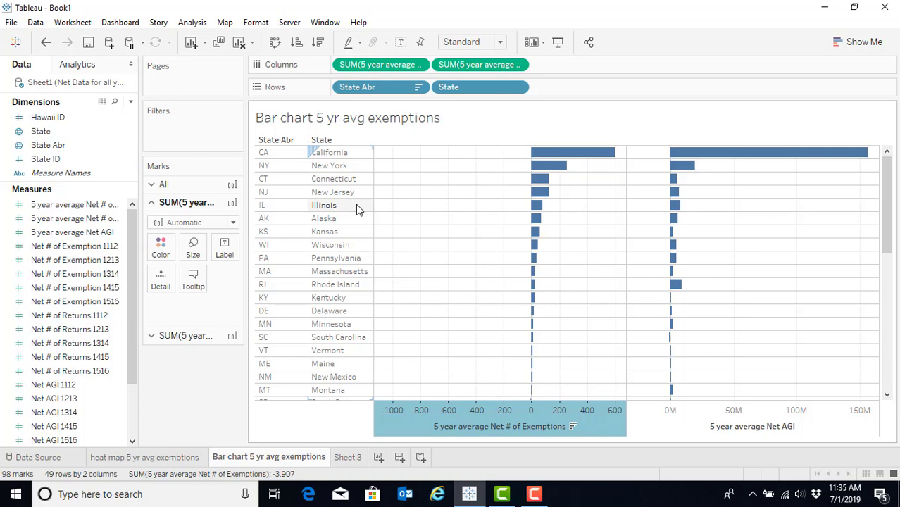
scroll(359, 215, down, 5)
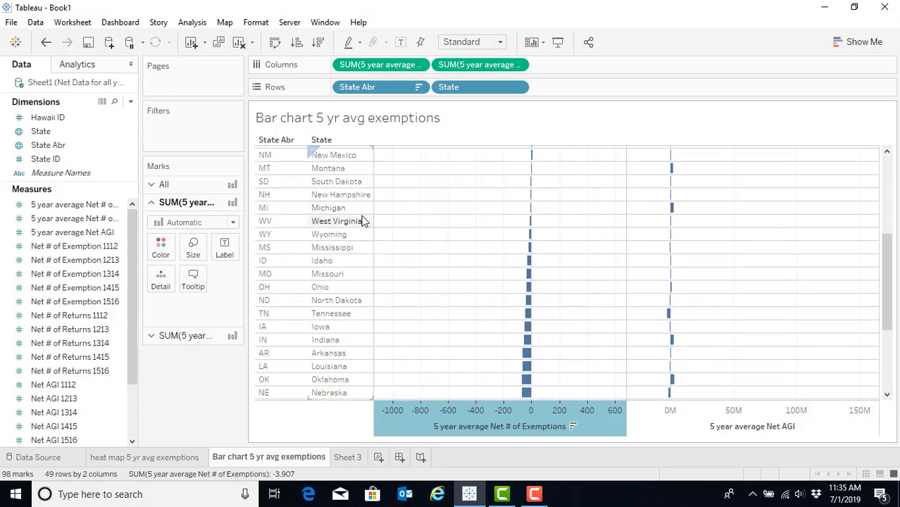
scroll(355, 233, down, 5)
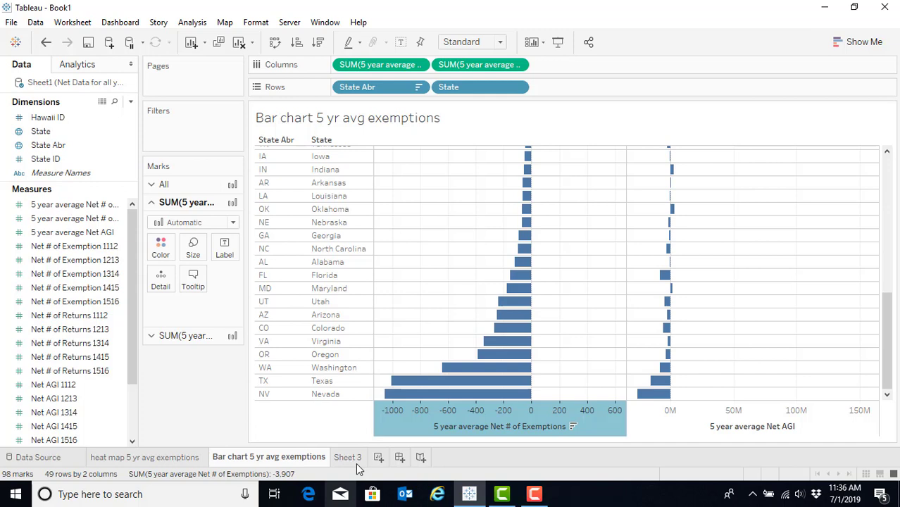
- On Sheet 3, add State as a filter and clear all its selections
click(339, 457)
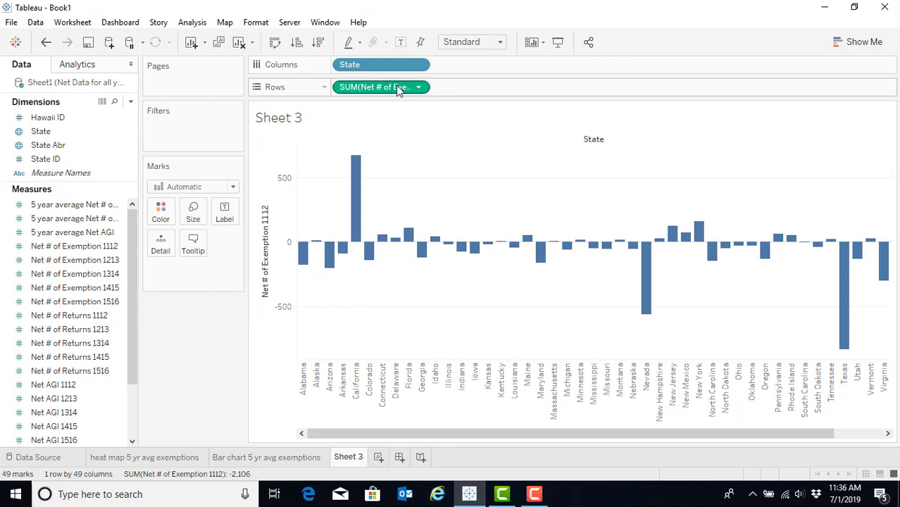
click(67, 132)
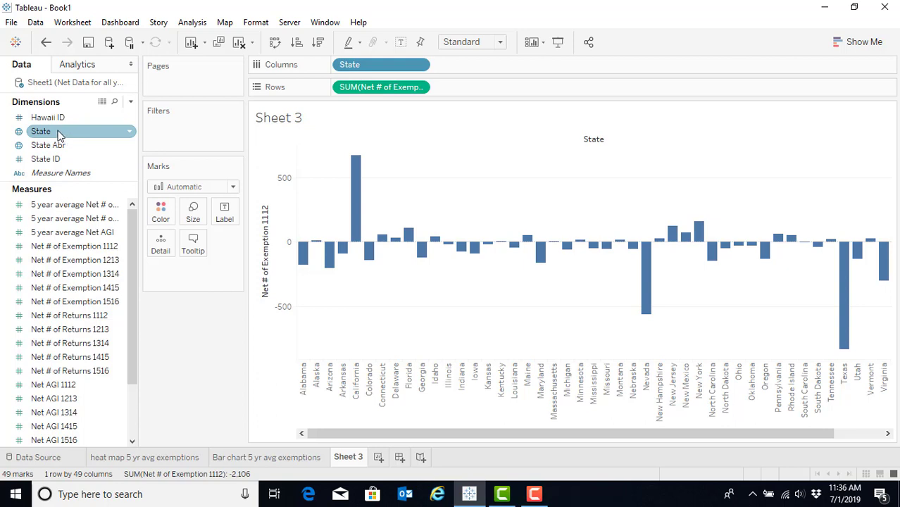
drag(56, 129, 189, 136)
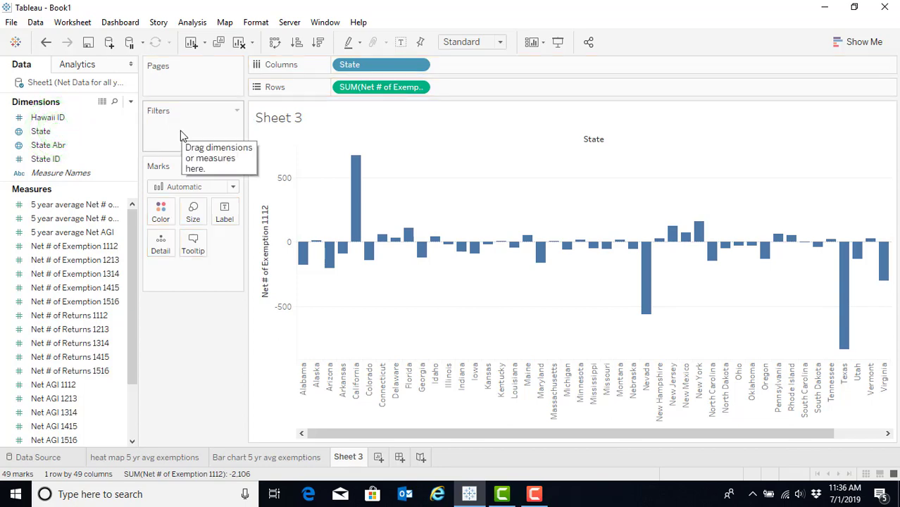
drag(75, 130, 195, 134)
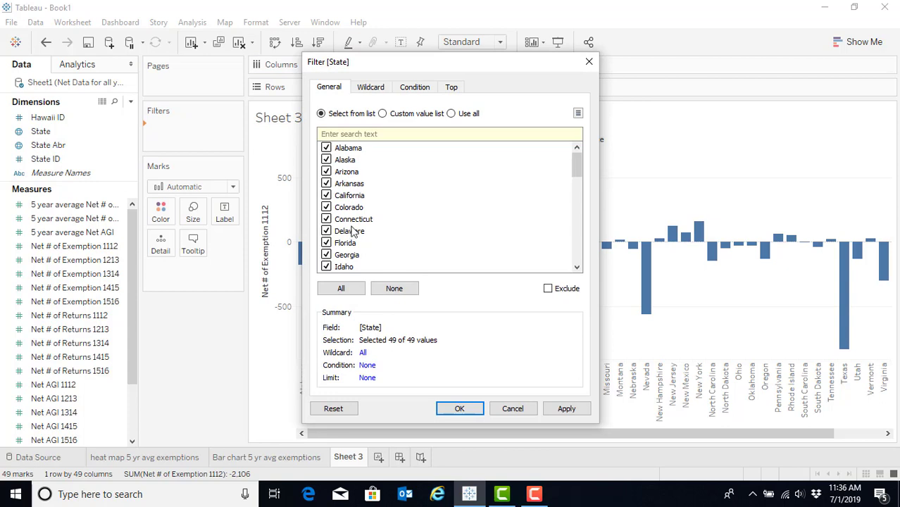
click(399, 289)
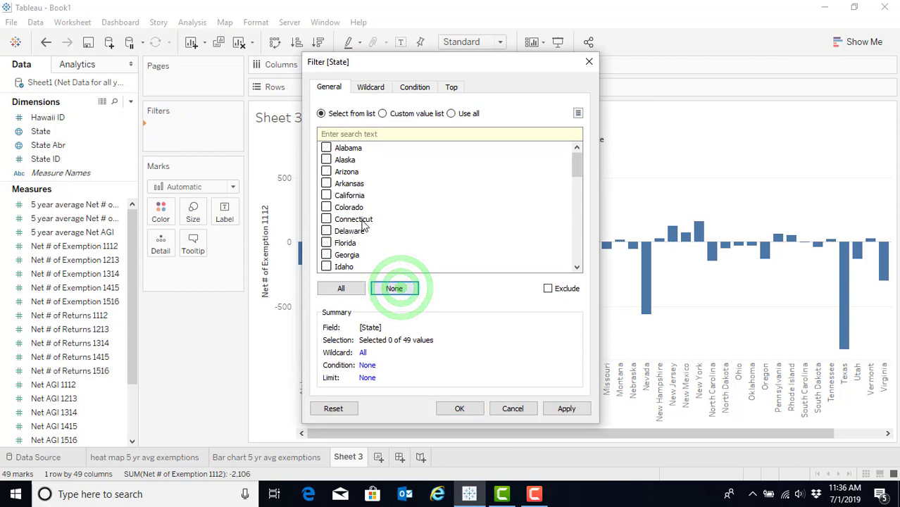
- Keep only California, Connecticut, Illinois, New Jersey and New York in the State filter
click(327, 196)
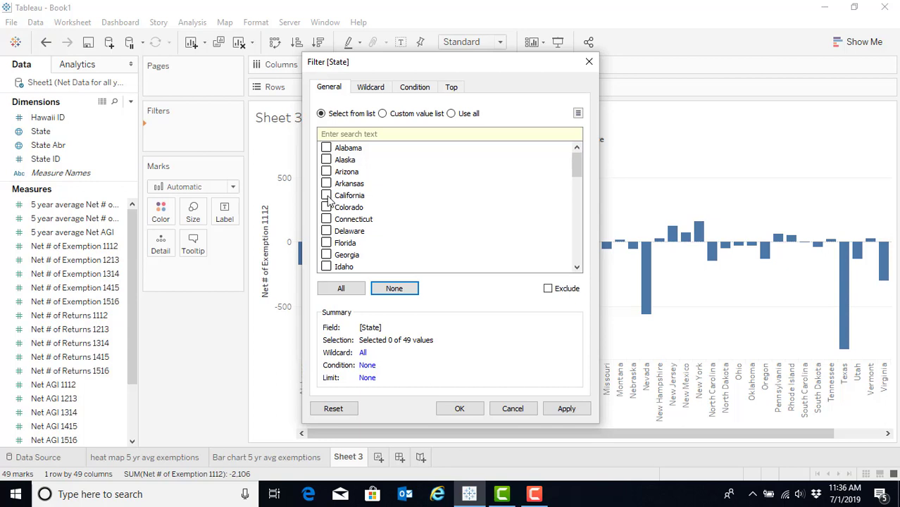
click(326, 218)
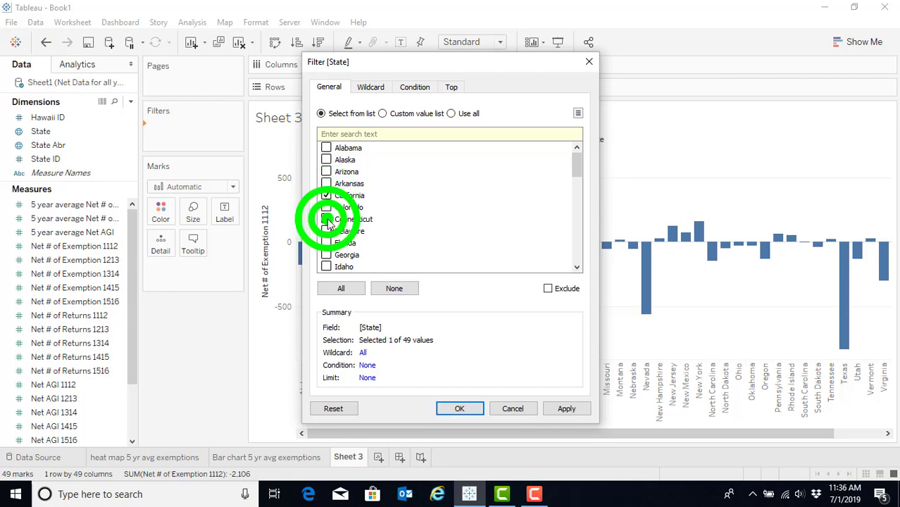
scroll(349, 262, down, 2)
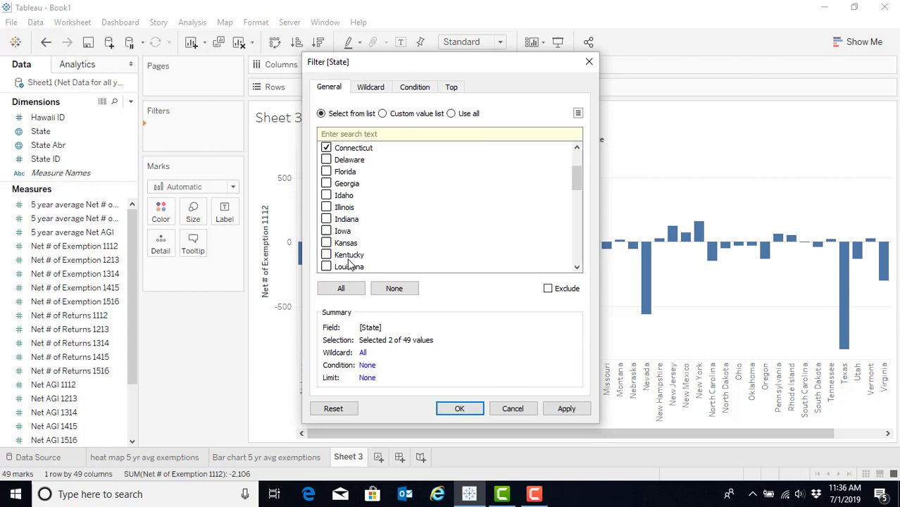
scroll(348, 262, down, 1)
click(326, 172)
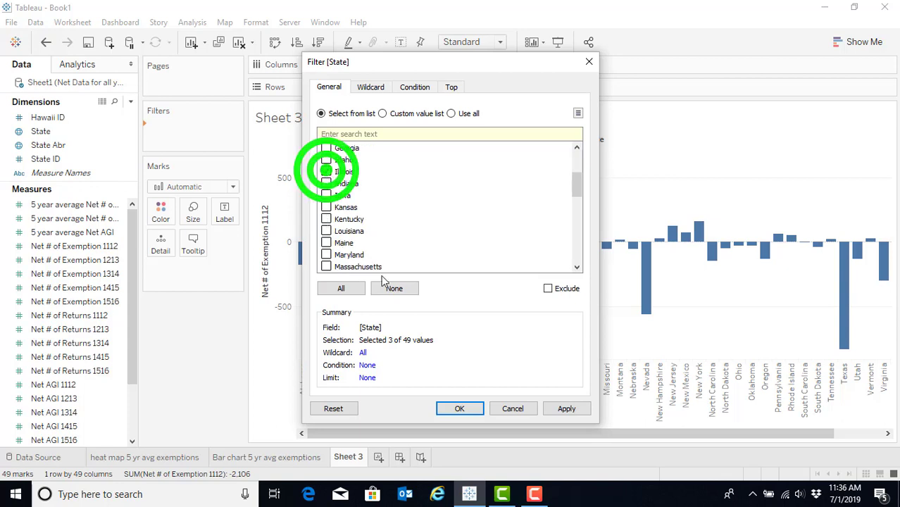
scroll(367, 251, down, 4)
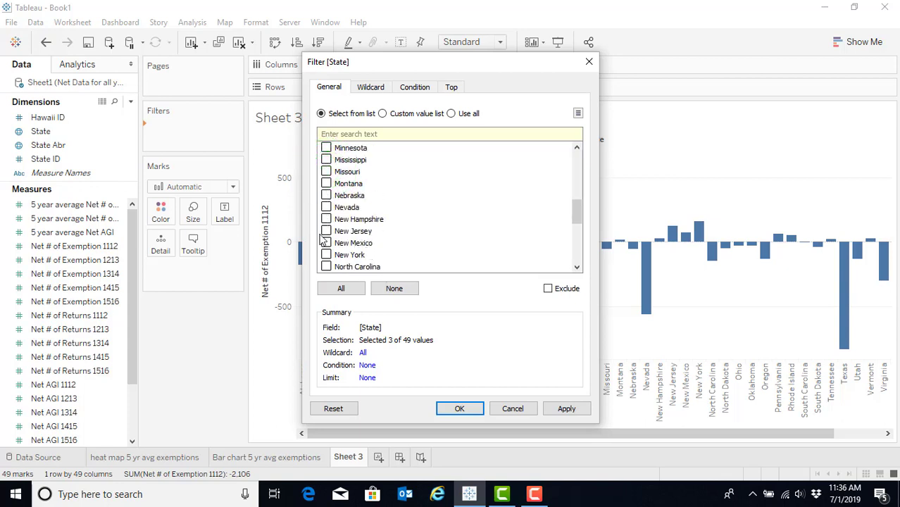
click(326, 231)
click(326, 254)
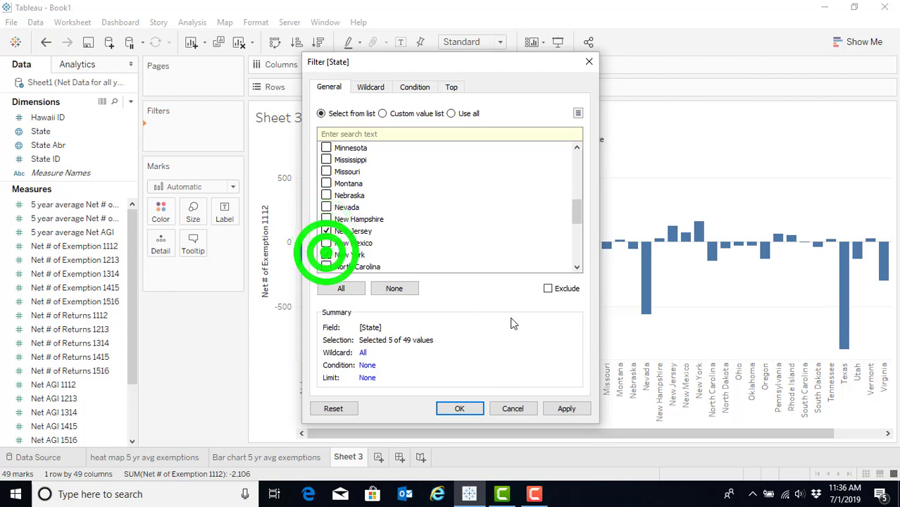
click(567, 410)
click(467, 411)
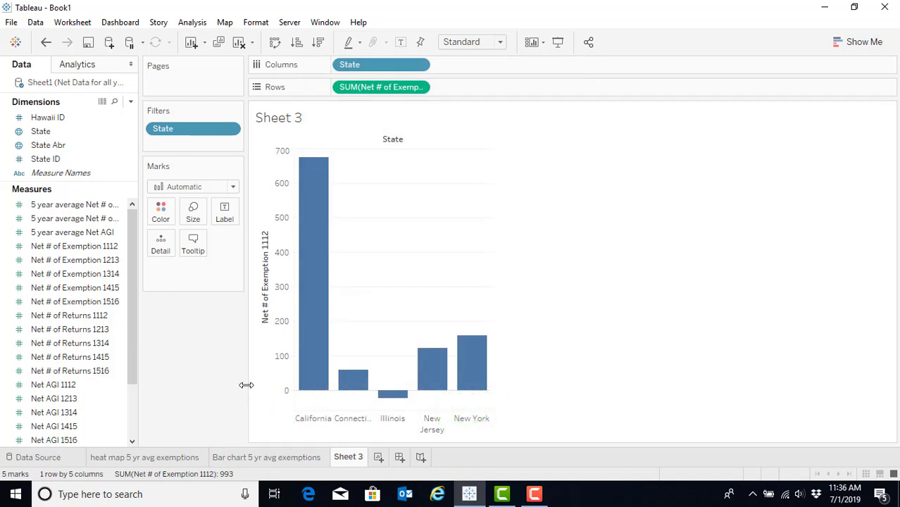
- Add Net # of Exemption 1213, 1314, 1415 and 1516 to Rows as four more bar charts
click(93, 261)
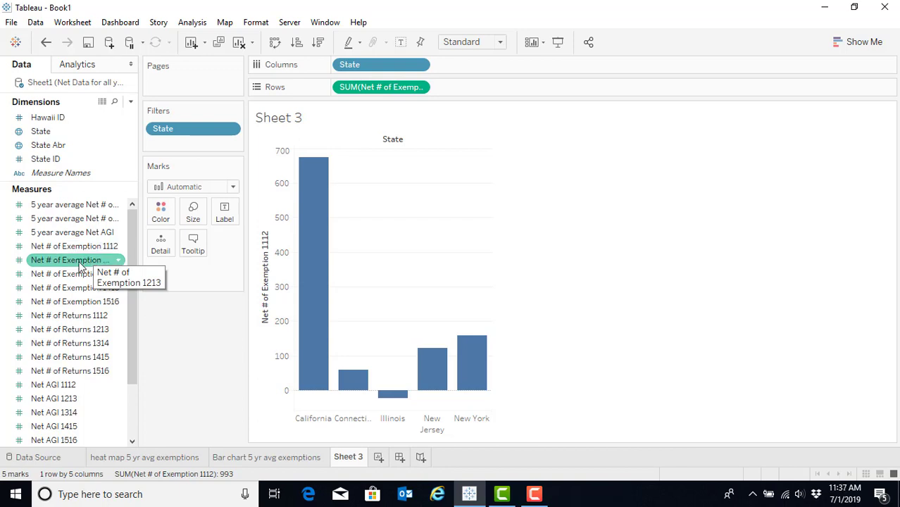
drag(79, 266, 496, 87)
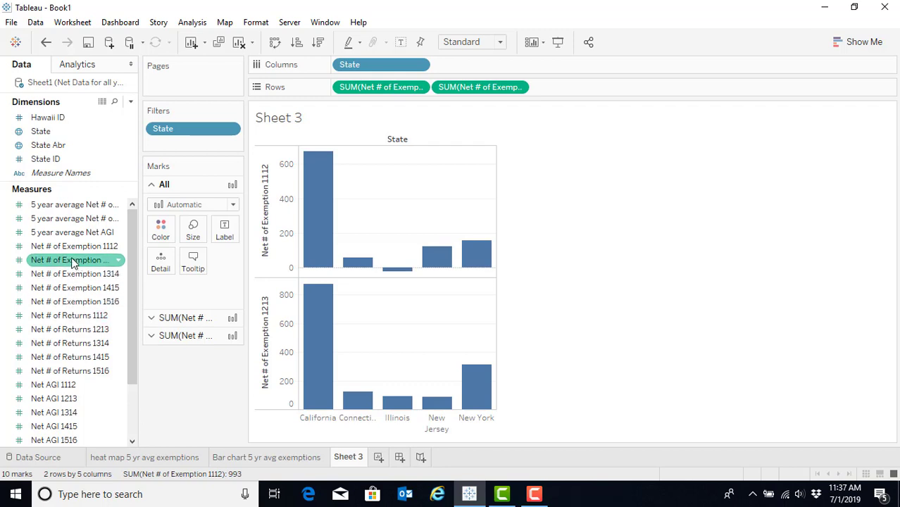
drag(62, 274, 590, 94)
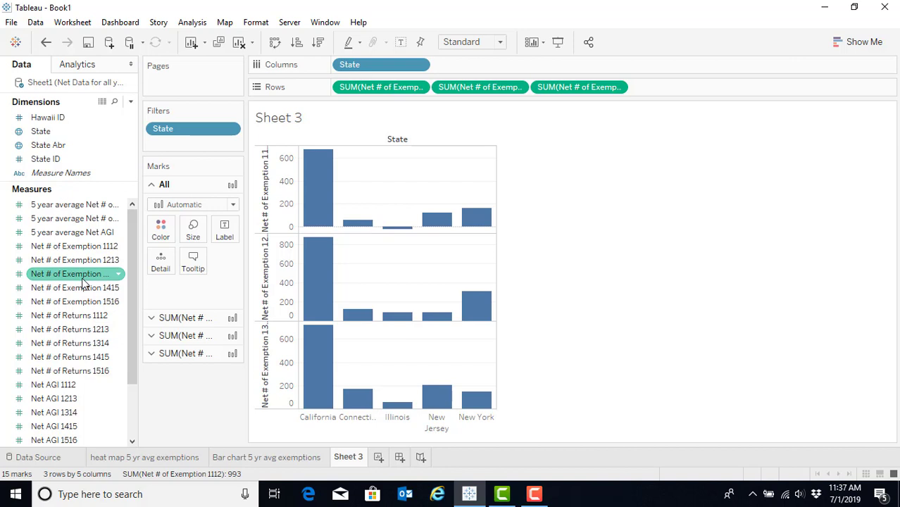
drag(81, 287, 688, 86)
drag(83, 301, 795, 90)
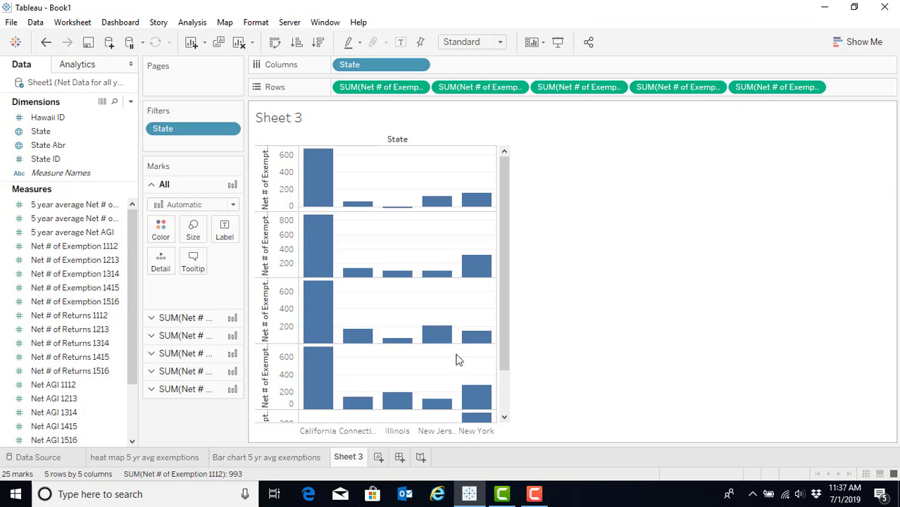
- Switch Sheet 3 to side-by-side bars with five colour-coded exemption years per state
click(866, 44)
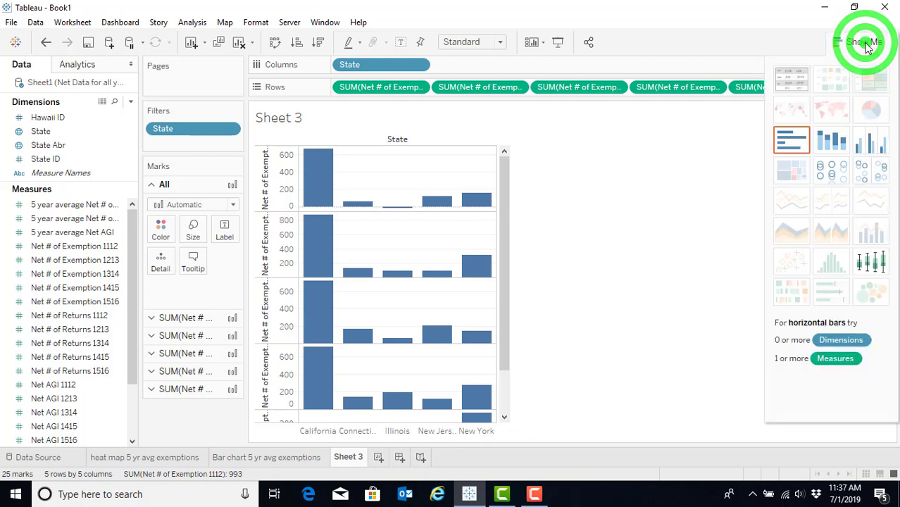
click(870, 146)
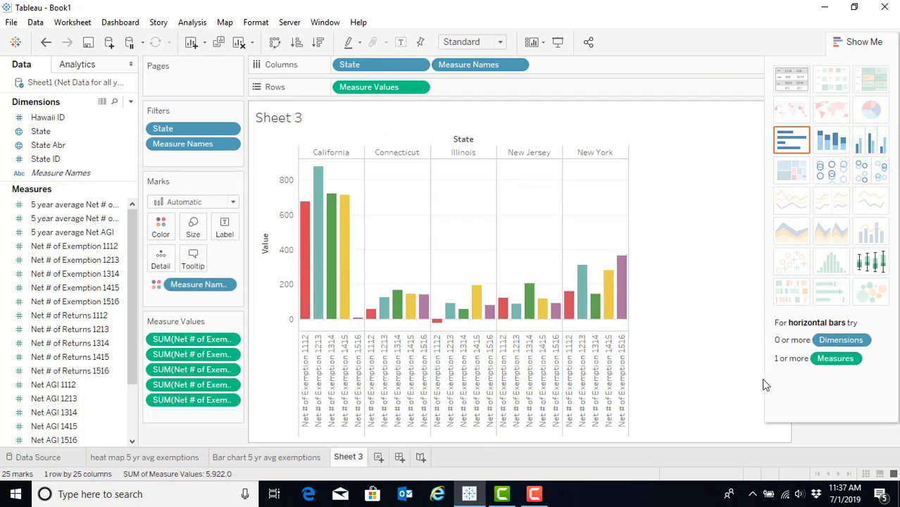
click(711, 310)
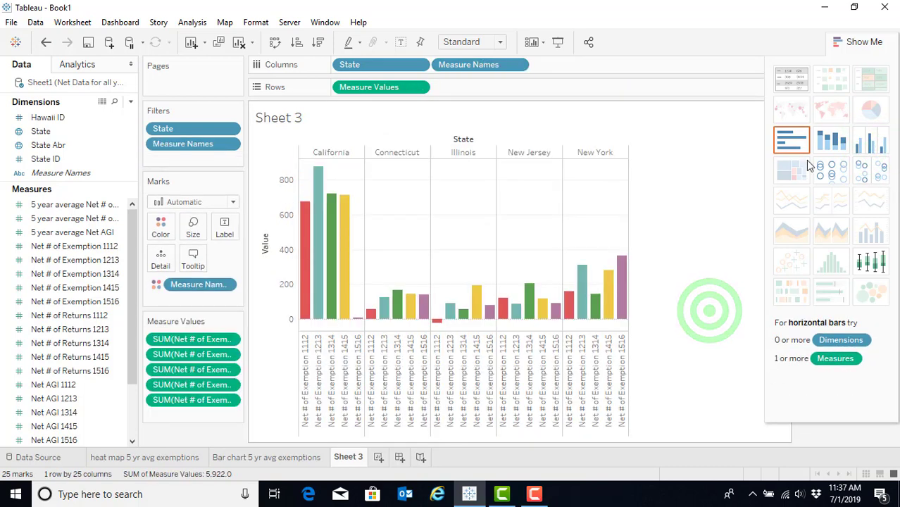
click(847, 41)
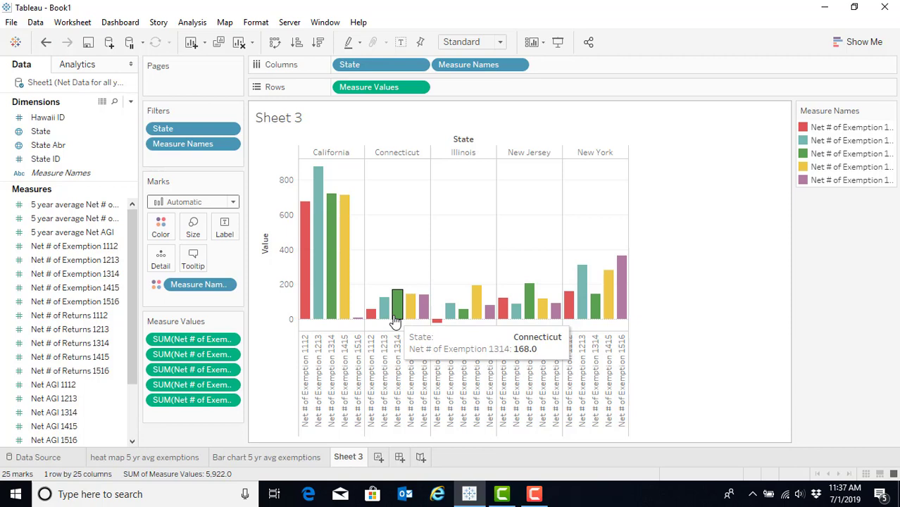
- Name Sheet 3 '5 Highest Exemptions by year', then insert 'state' into the name
right_click(342, 458)
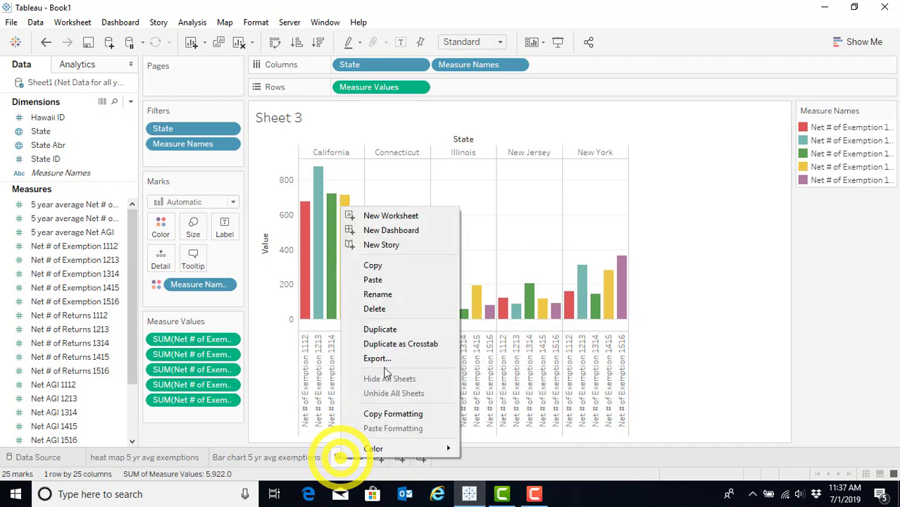
click(387, 295)
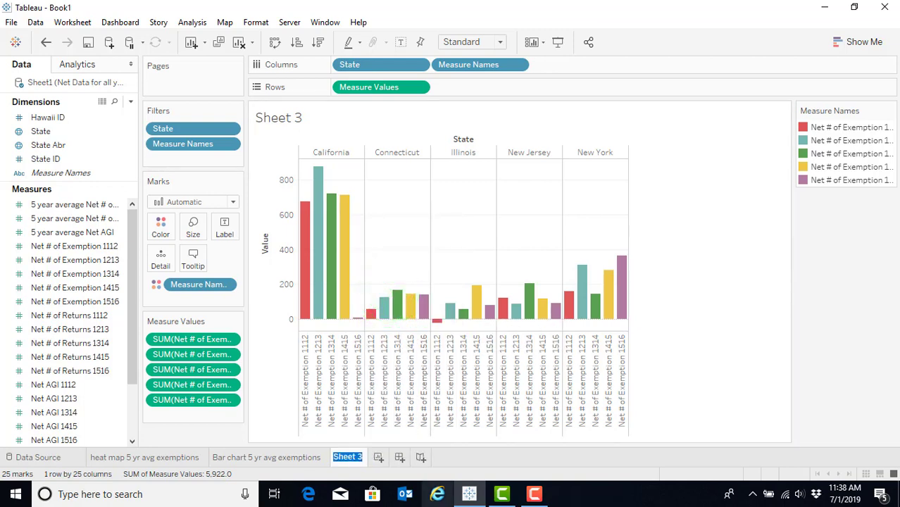
text(5 Highest )
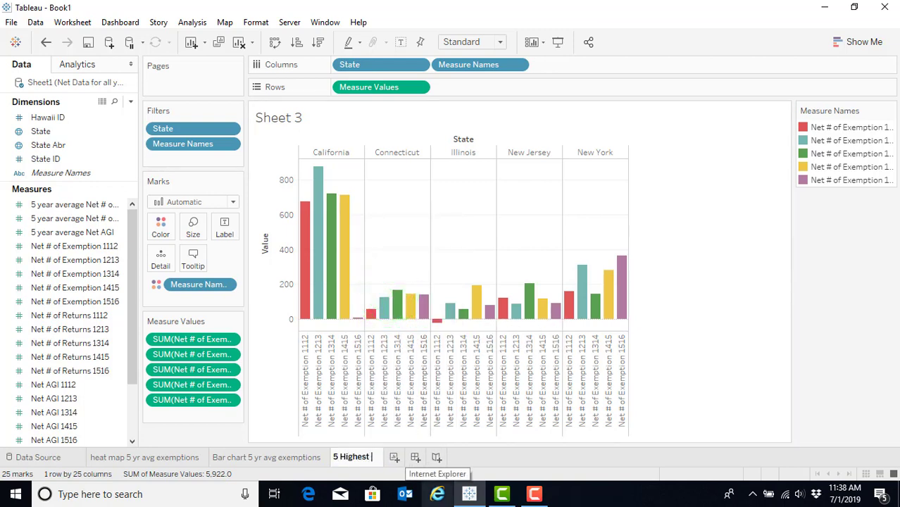
text(Exempti)
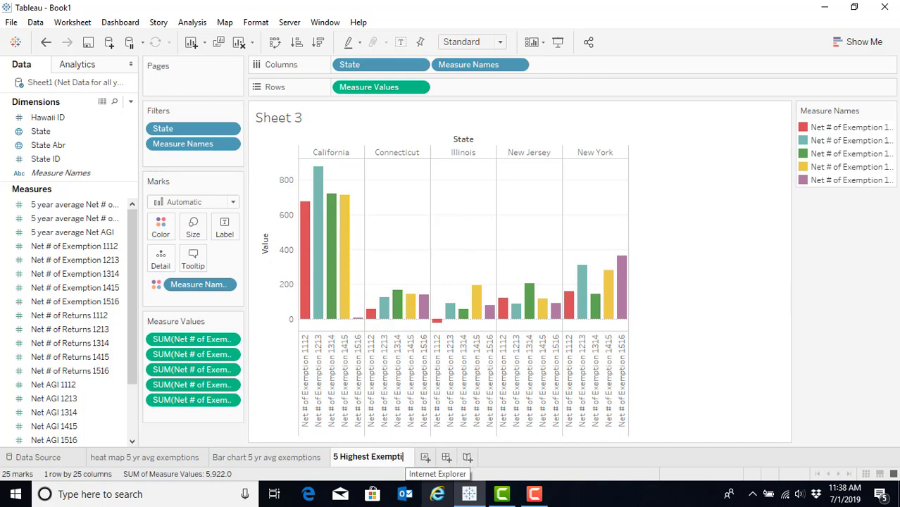
text(ons by year)
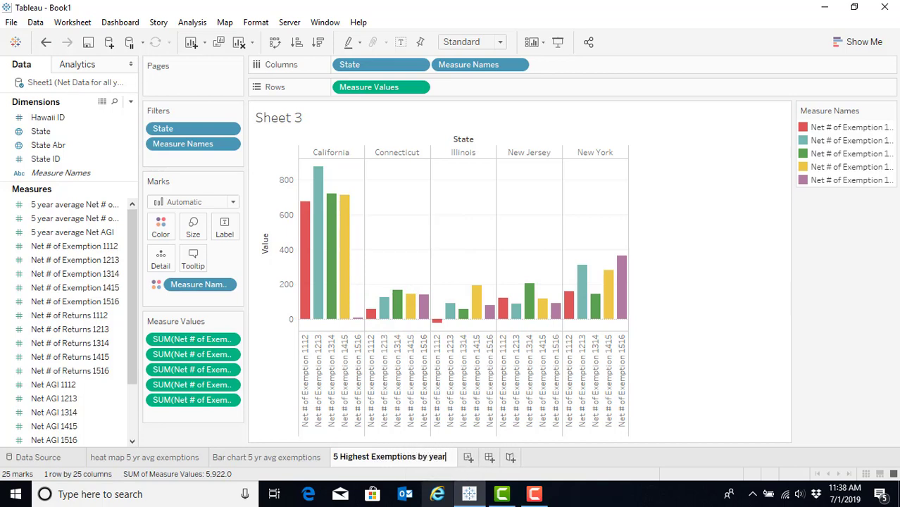
key(Return)
click(367, 454)
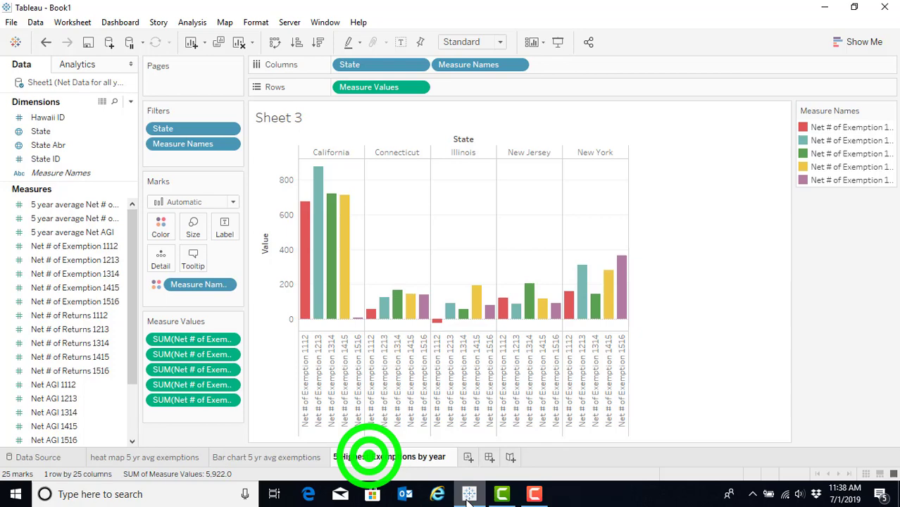
mouse_move(468, 500)
text(state E)
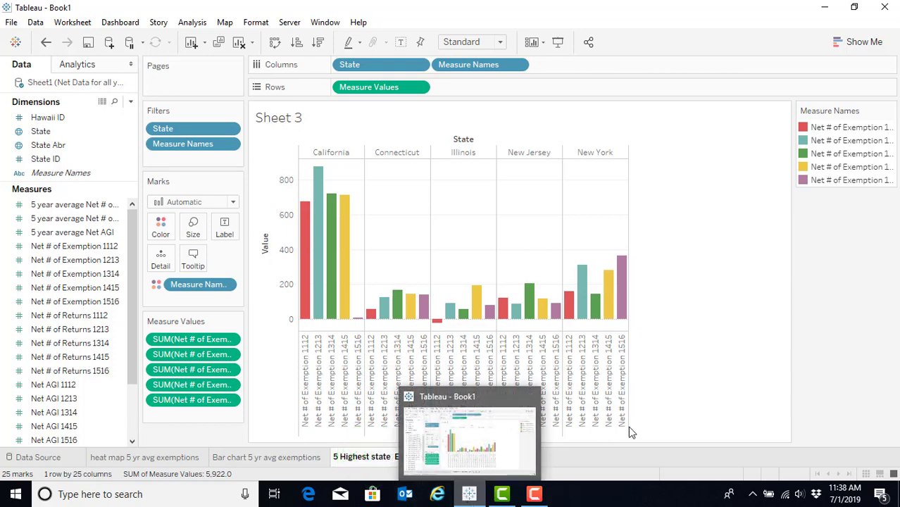
click(693, 417)
right_click(433, 461)
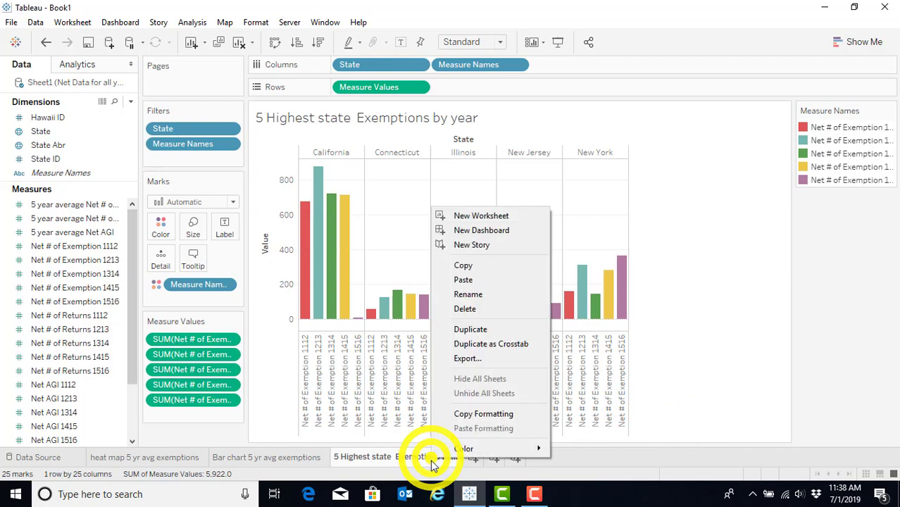
- Copy the 5 Highest sheet and paste a duplicate of it
click(480, 296)
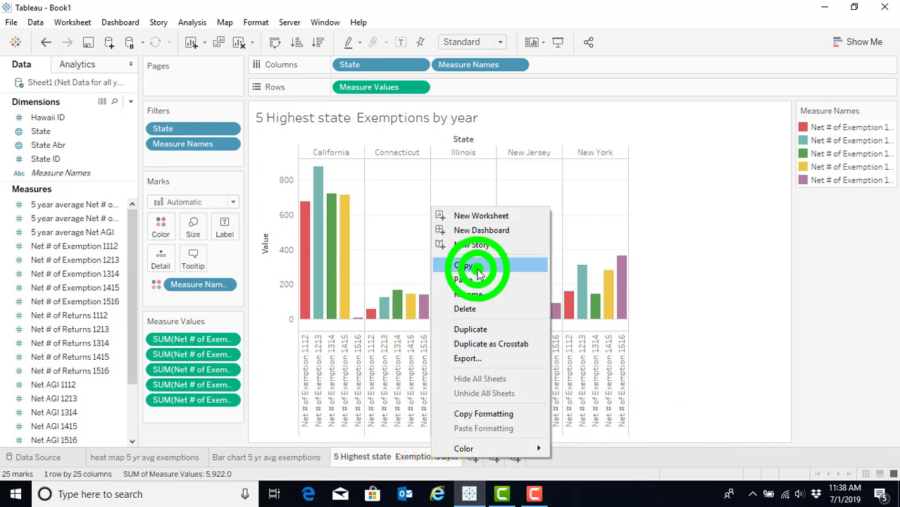
right_click(459, 457)
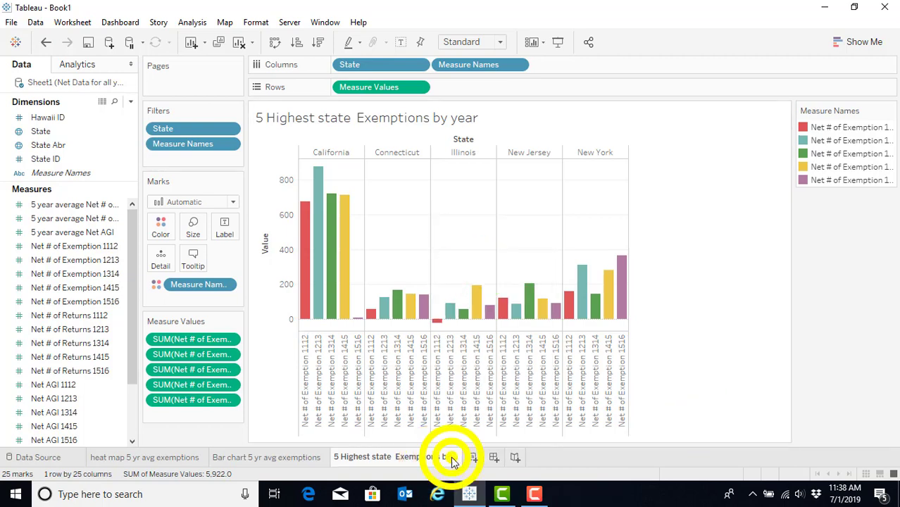
click(522, 286)
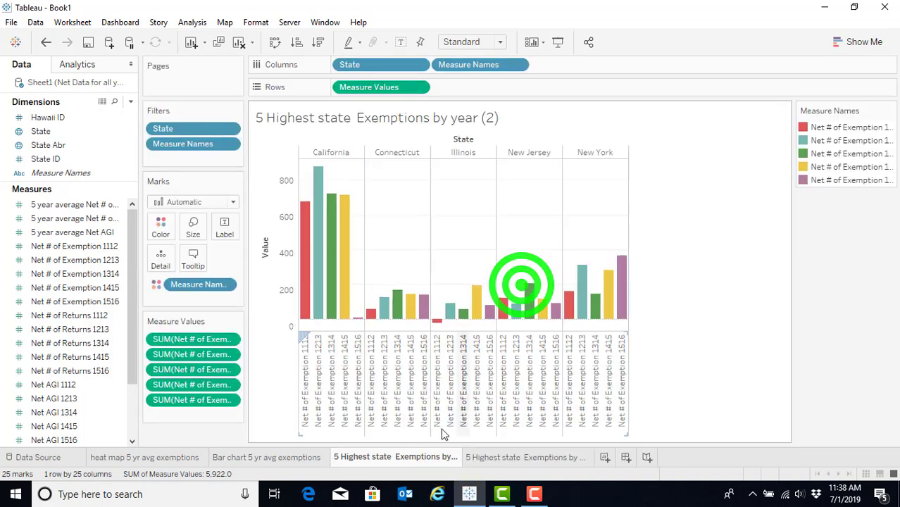
- Rename the duplicate to '5 Lowest state Exemptions by year (2)'
right_click(432, 457)
click(491, 295)
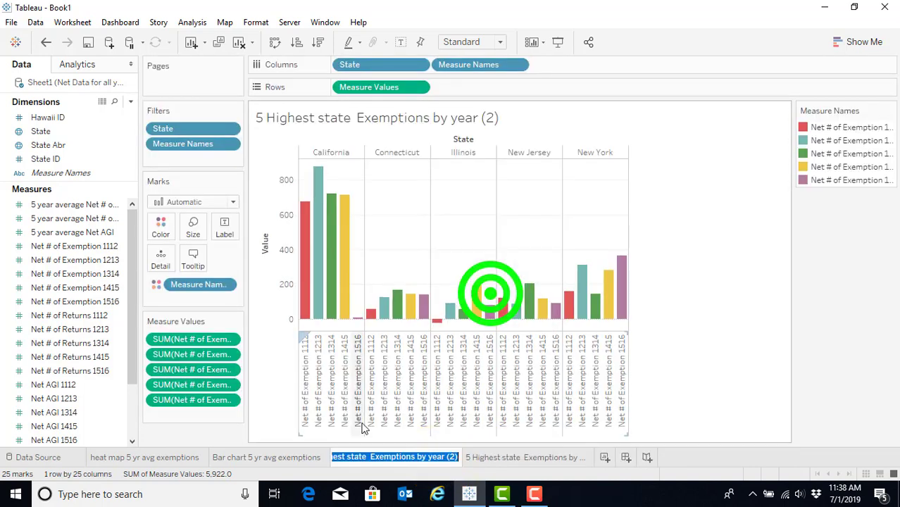
click(342, 459)
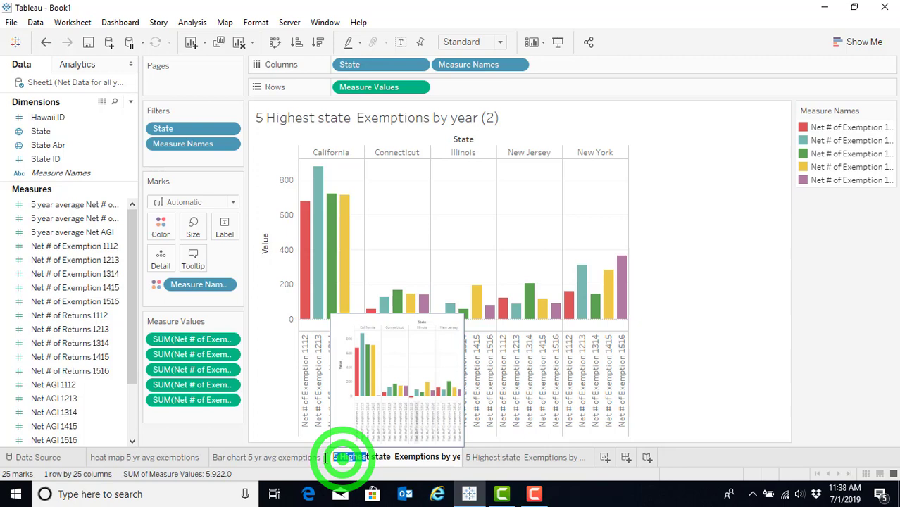
key(Home)
key(Right)
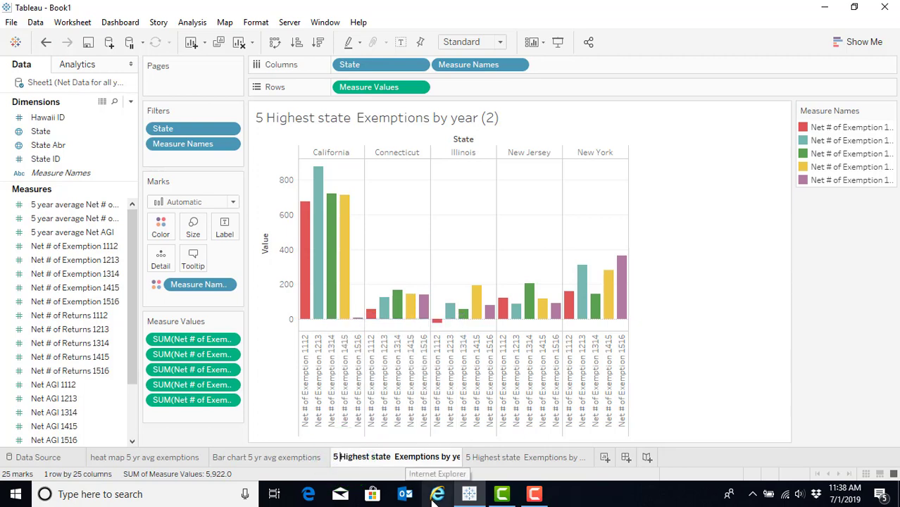
key(Delete)
key(Delete)
key(Delete)
key(Delete)
key(Delete)
key(Delete)
key(Delete)
text(Lowes)
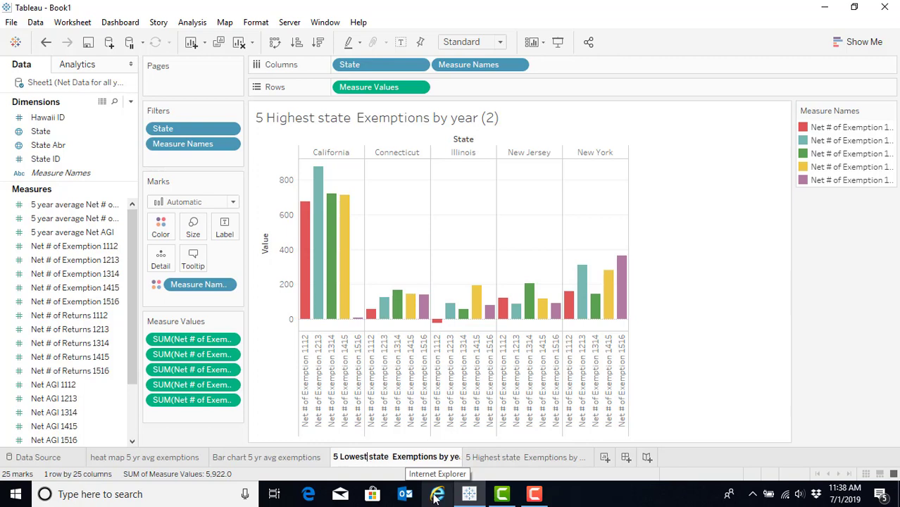
click(690, 209)
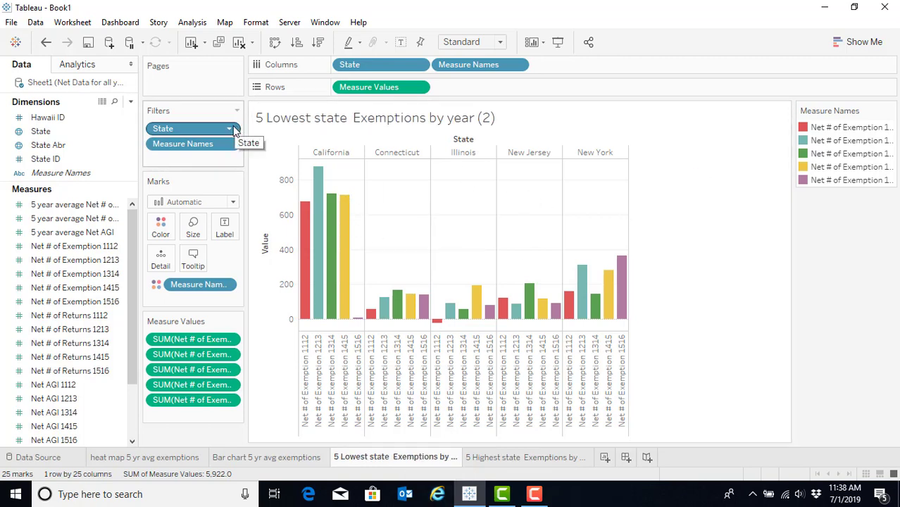
- Edit the State filter, clearing all states and checking Nevada
click(230, 129)
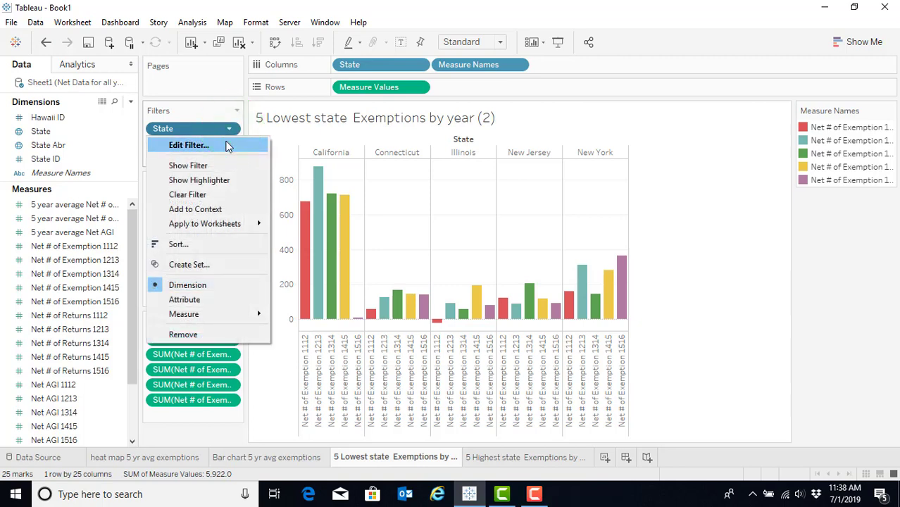
click(227, 146)
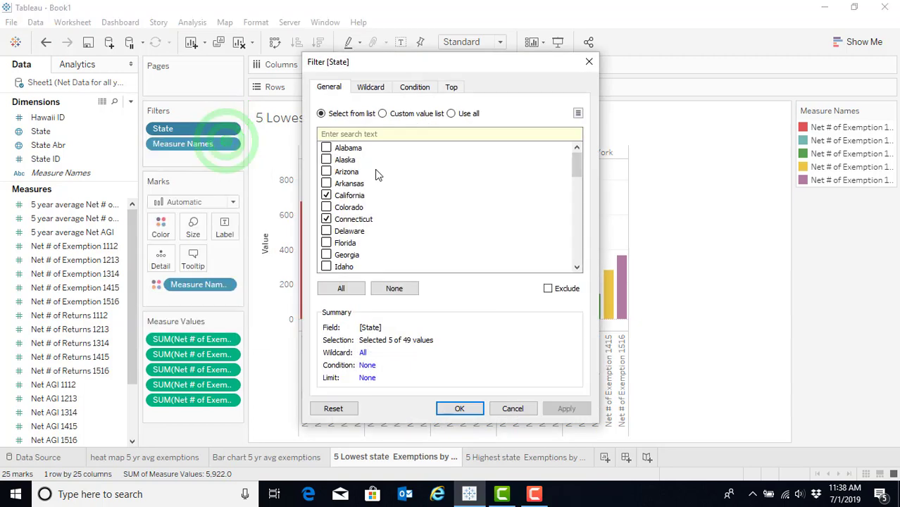
click(395, 288)
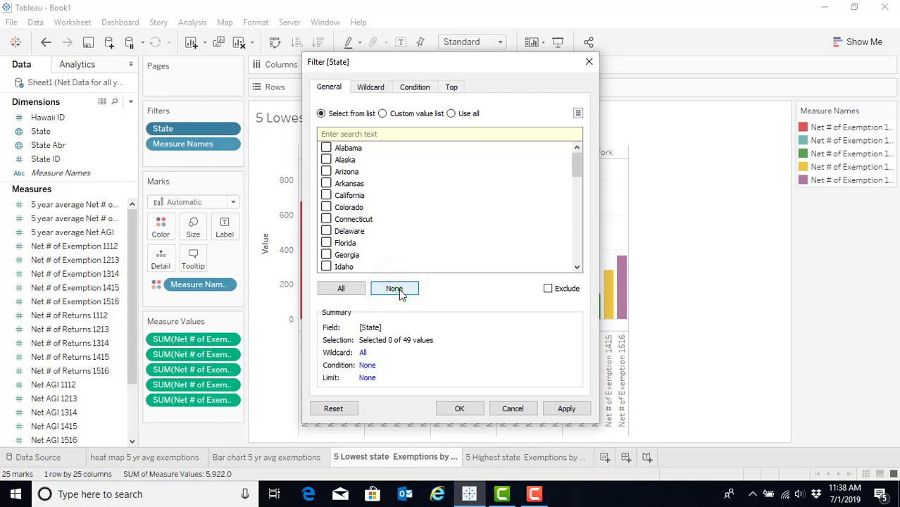
scroll(343, 242, down, 1)
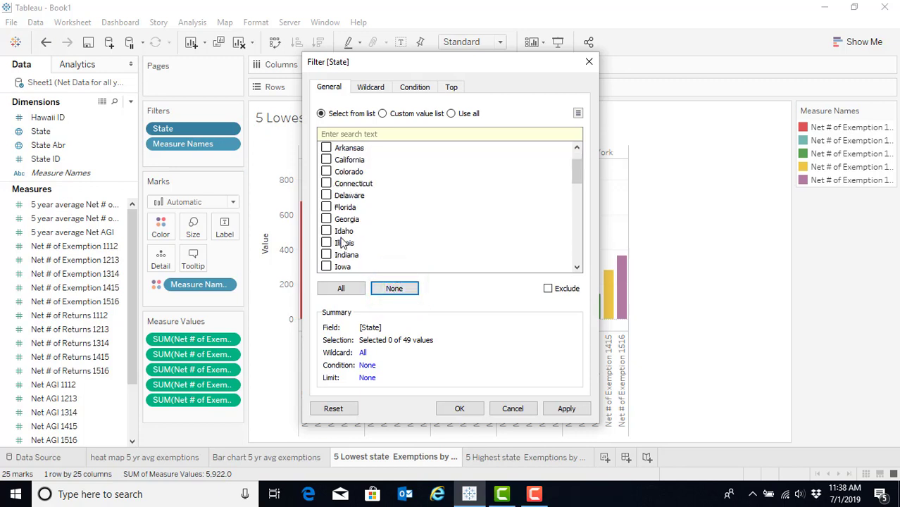
scroll(342, 242, down, 5)
click(327, 243)
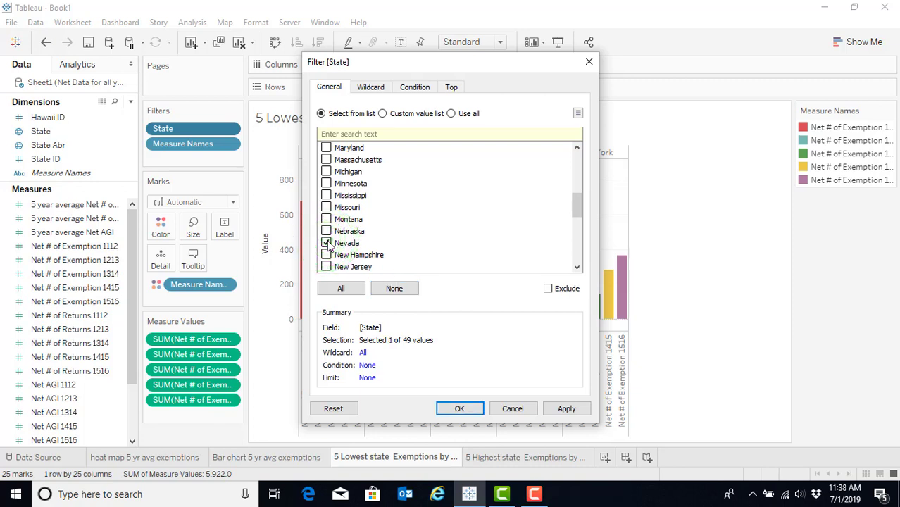
- Add Texas, Washington, Oregon and Virginia to the State filter and apply it
scroll(384, 237, down, 6)
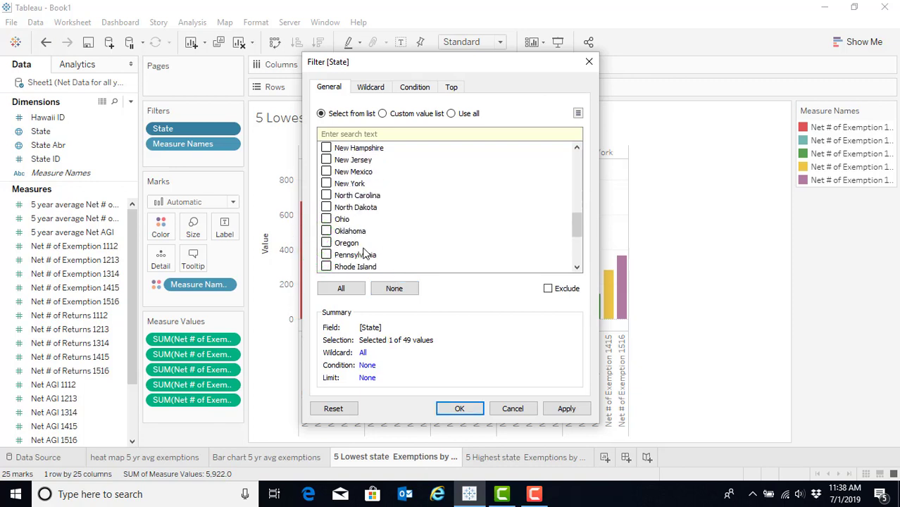
click(326, 207)
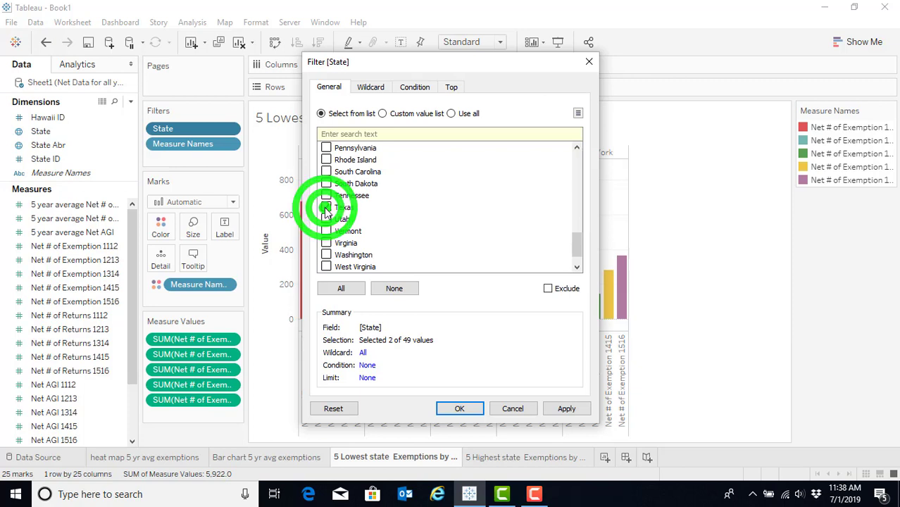
scroll(359, 231, down, 1)
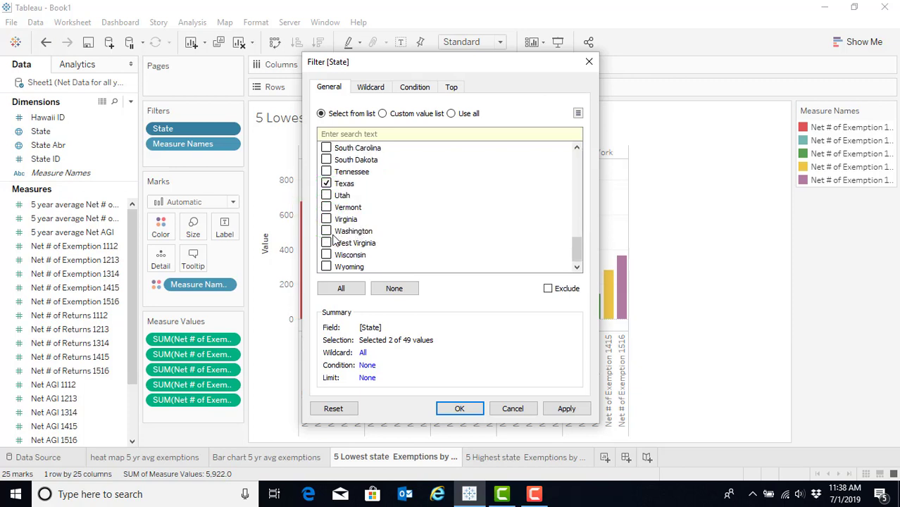
click(326, 231)
scroll(329, 226, up, 3)
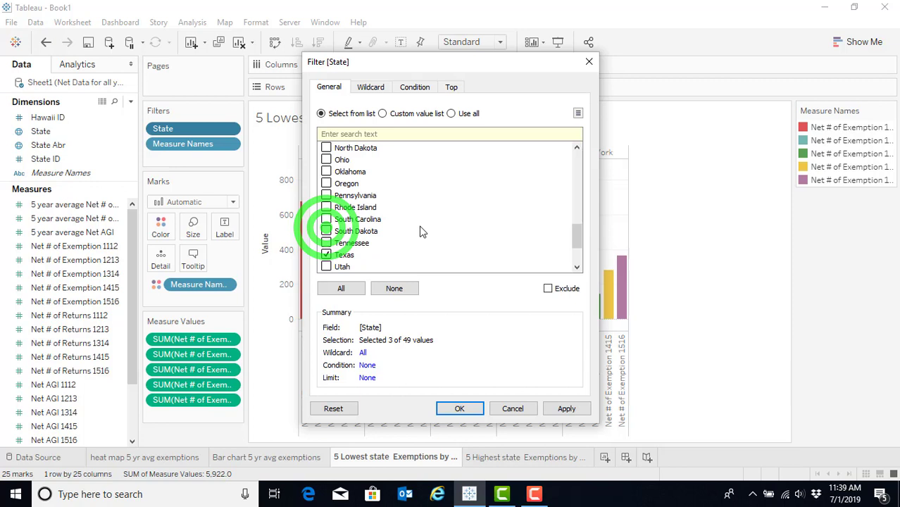
click(327, 219)
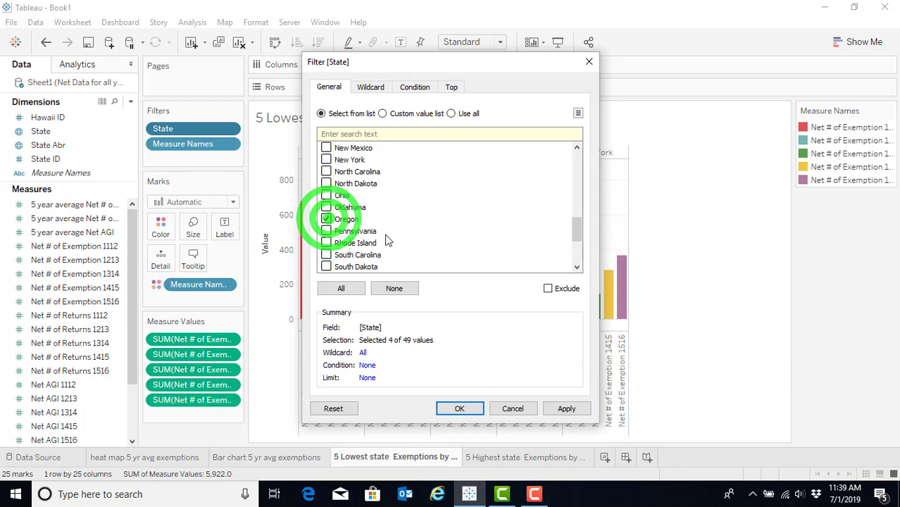
scroll(387, 237, down, 3)
click(326, 219)
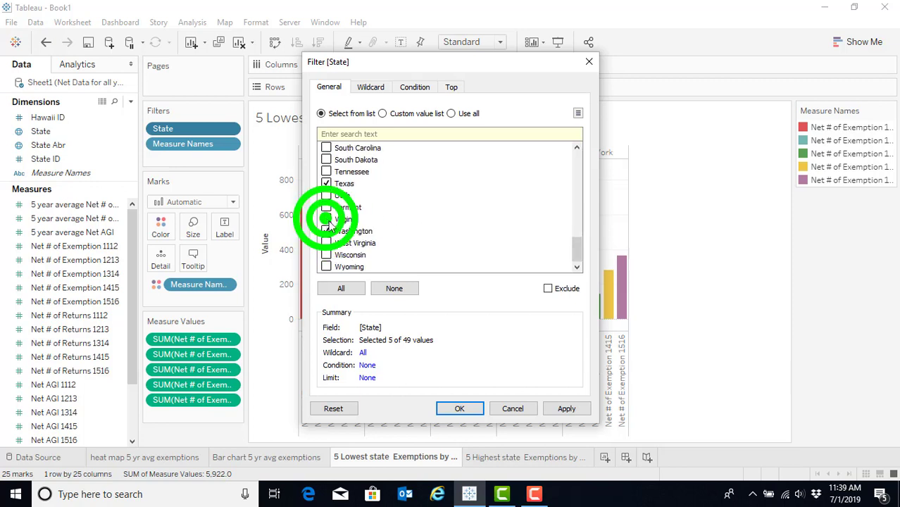
click(567, 409)
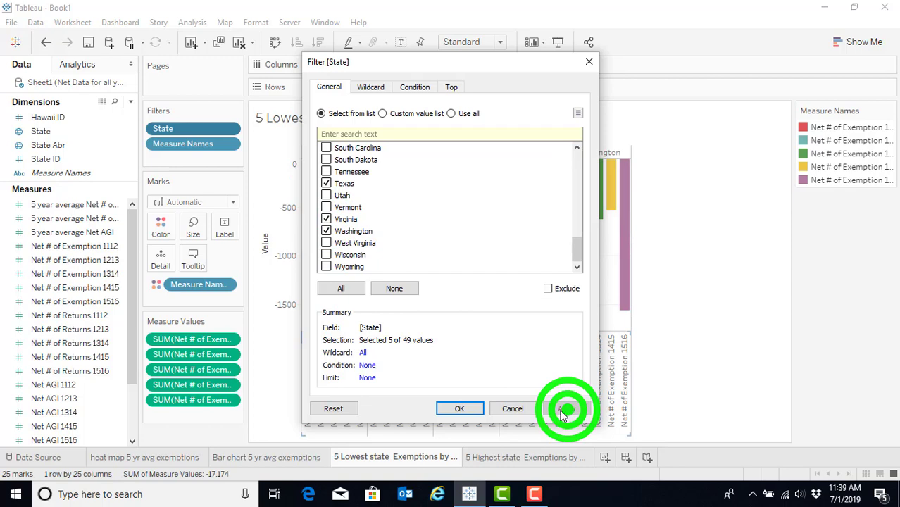
click(465, 410)
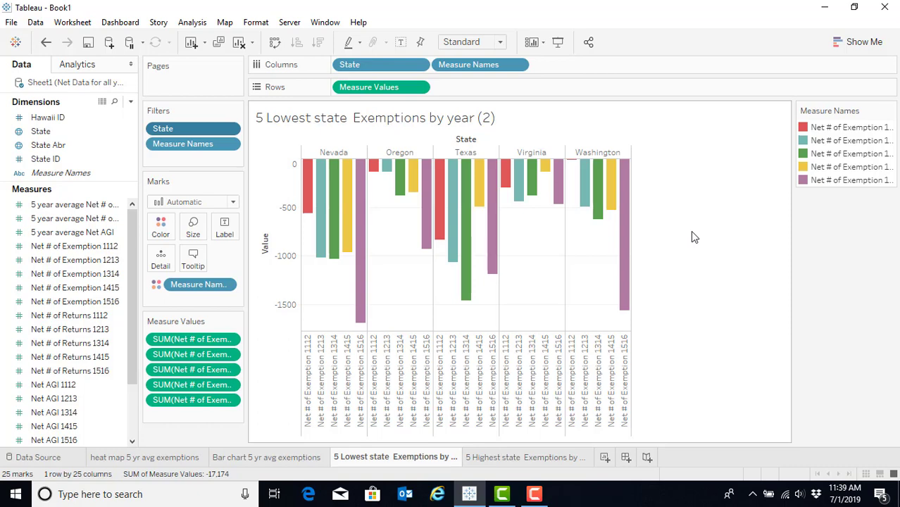
mouse_move(518, 169)
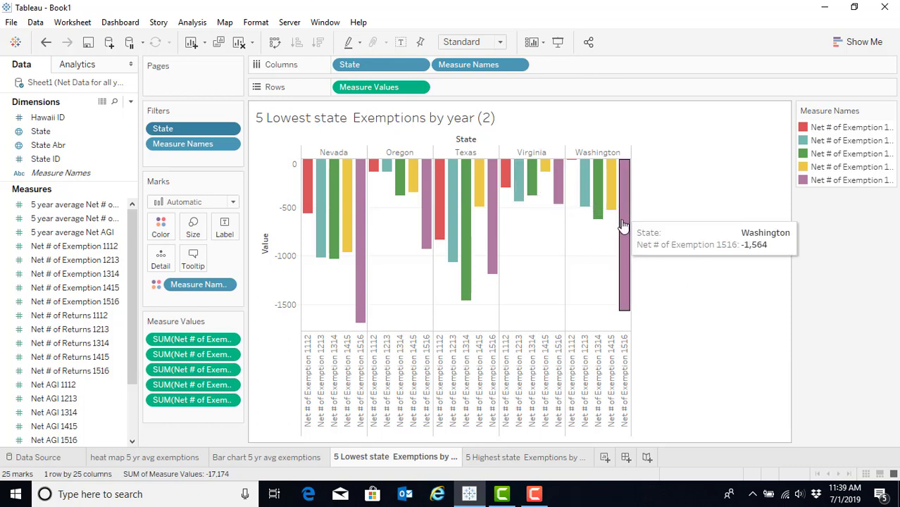
mouse_move(365, 281)
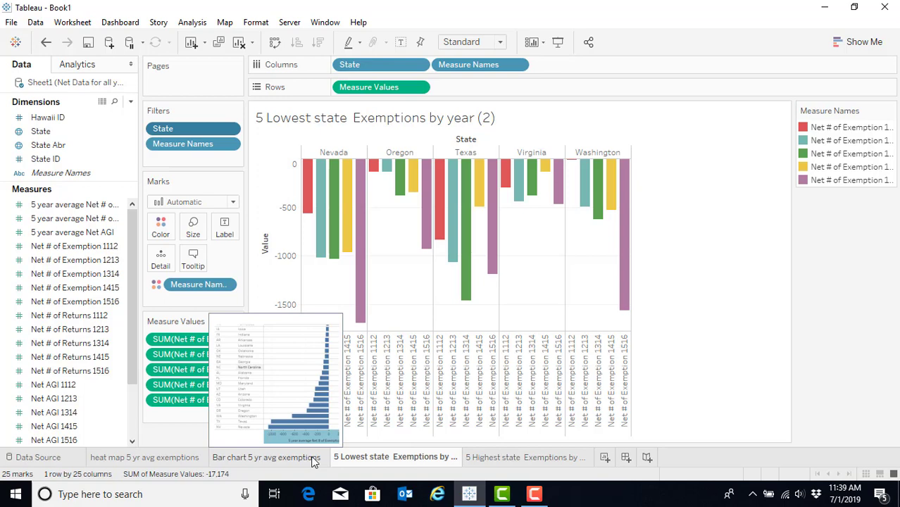
mouse_move(385, 461)
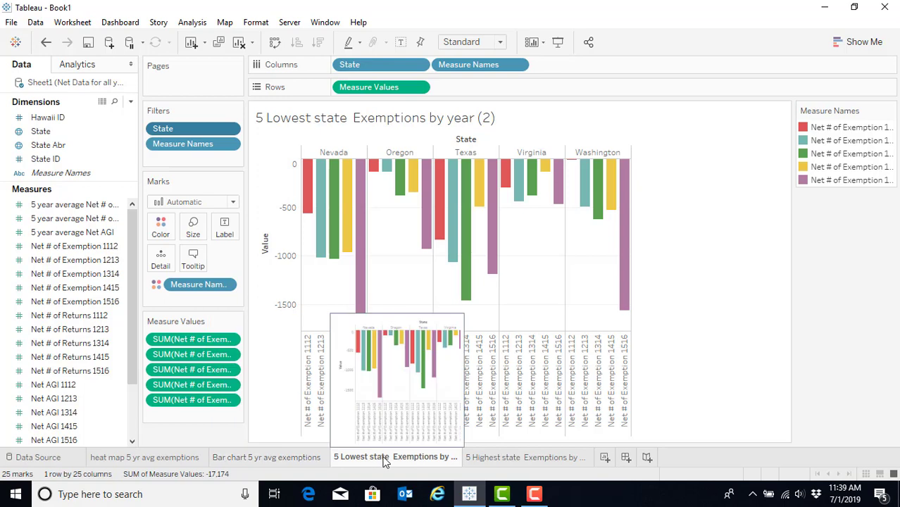
- Create a new dashboard with the heat map and 5-year average bar chart side by side
click(627, 457)
click(625, 458)
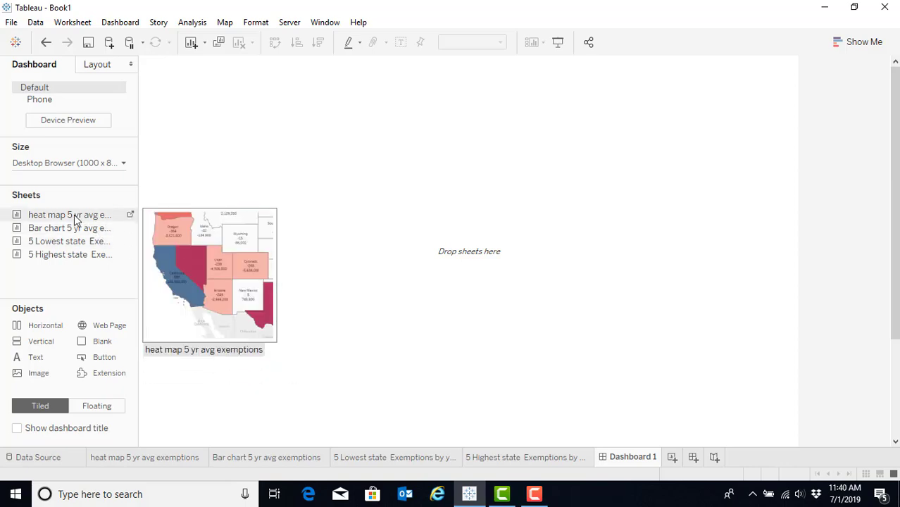
drag(71, 215, 209, 160)
drag(65, 233, 661, 176)
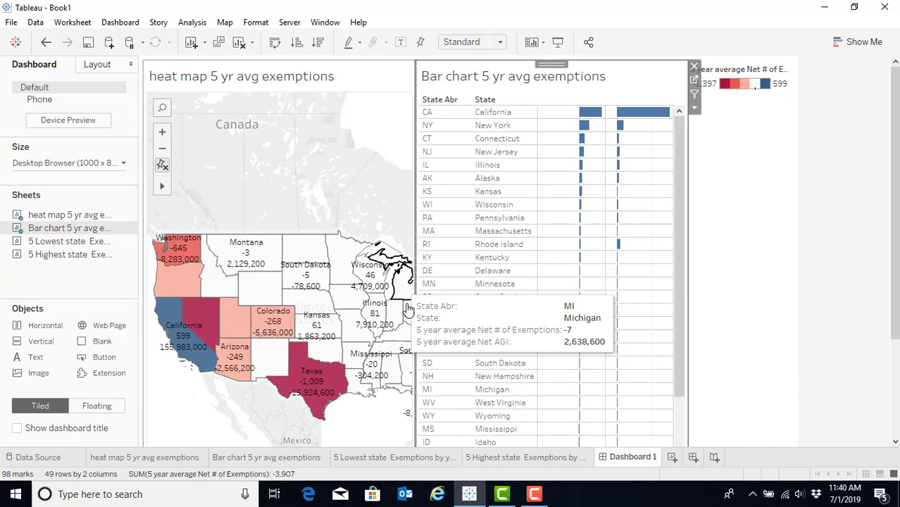
- Place the 5 Lowest chart under the heat map and 5 Highest under the bar chart
mouse_move(69, 246)
drag(65, 242, 526, 282)
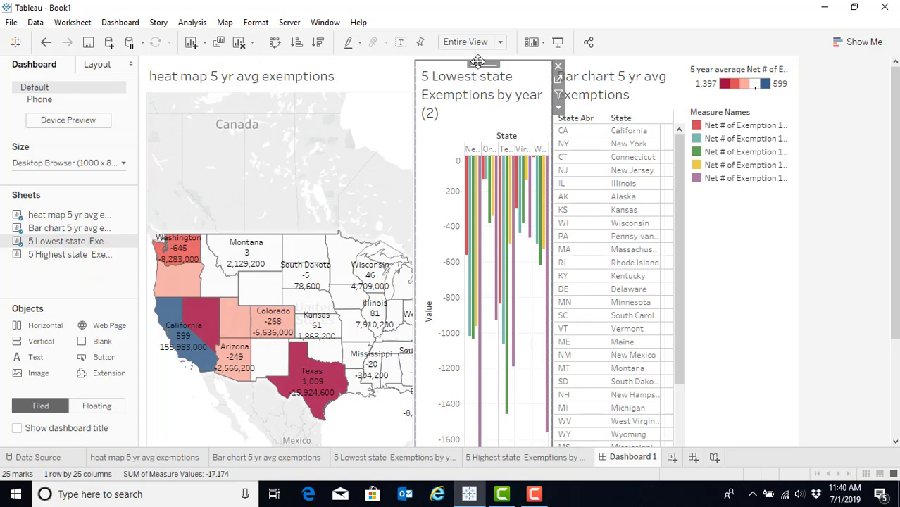
drag(481, 64, 251, 398)
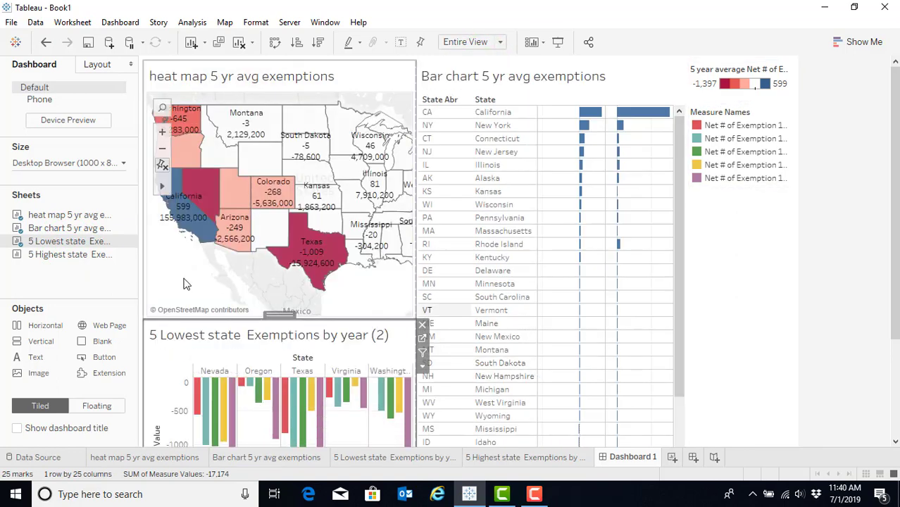
drag(71, 254, 553, 370)
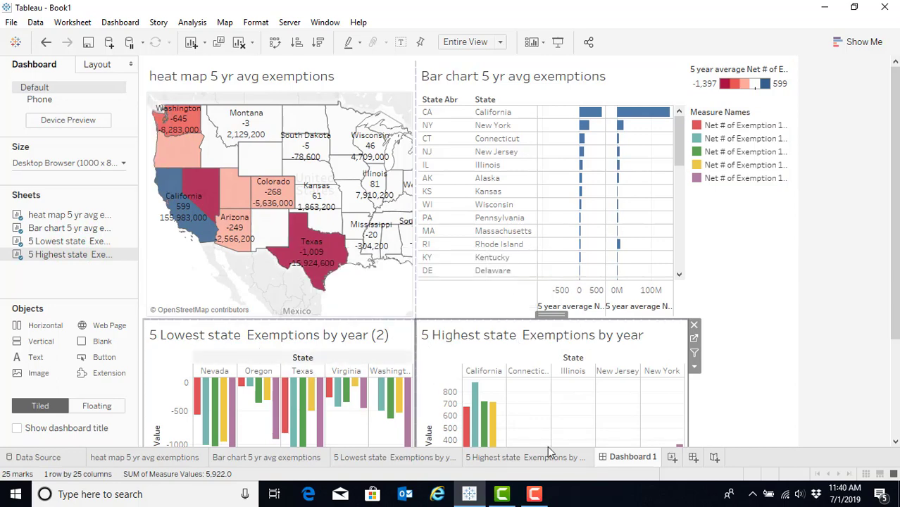
- Rename the lowest-states sheet to '5 Lowest state Exemptions by year' and go back to Dashboard 1
click(435, 459)
right_click(435, 458)
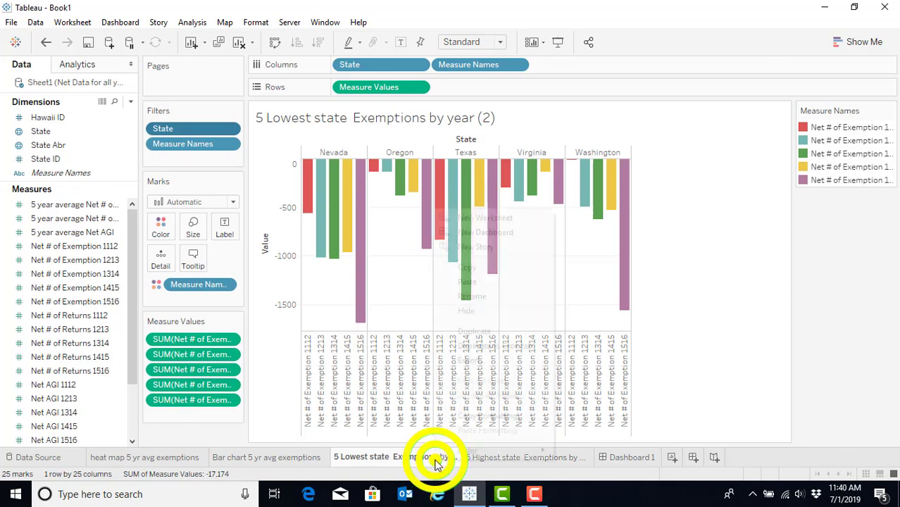
click(480, 295)
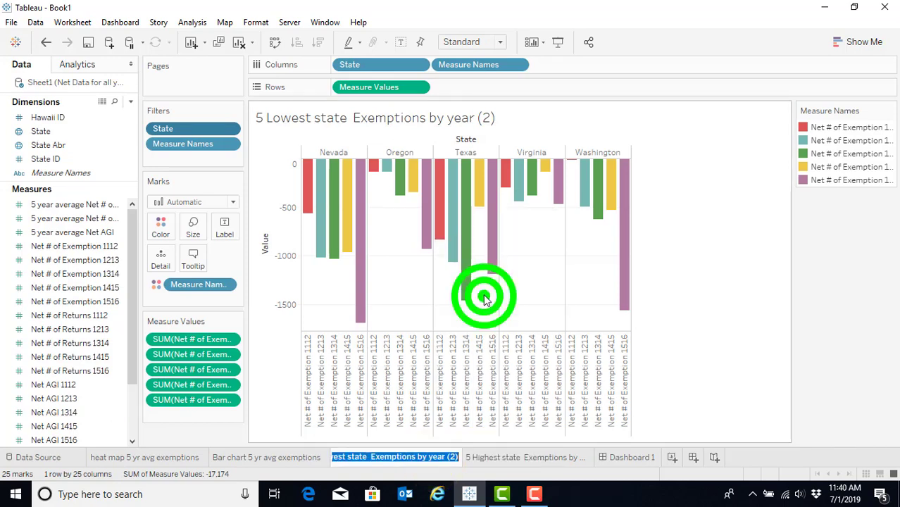
key(Home)
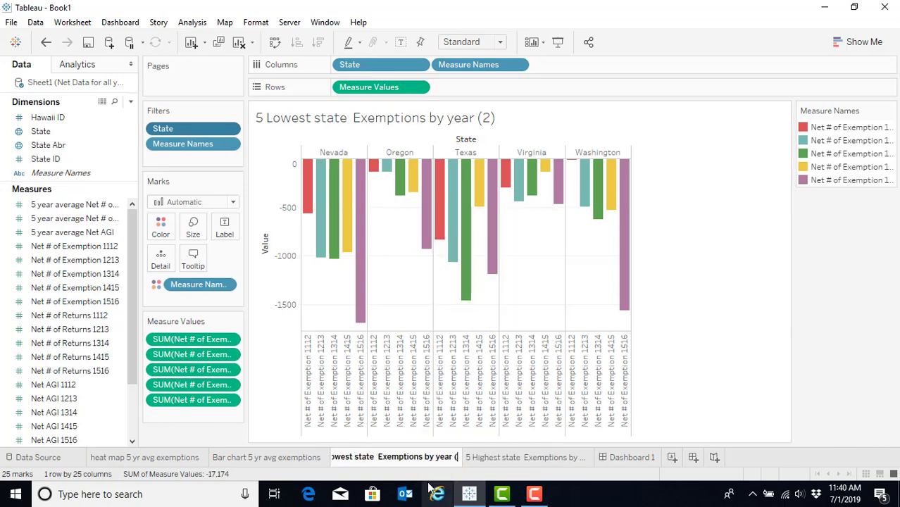
click(623, 459)
click(712, 387)
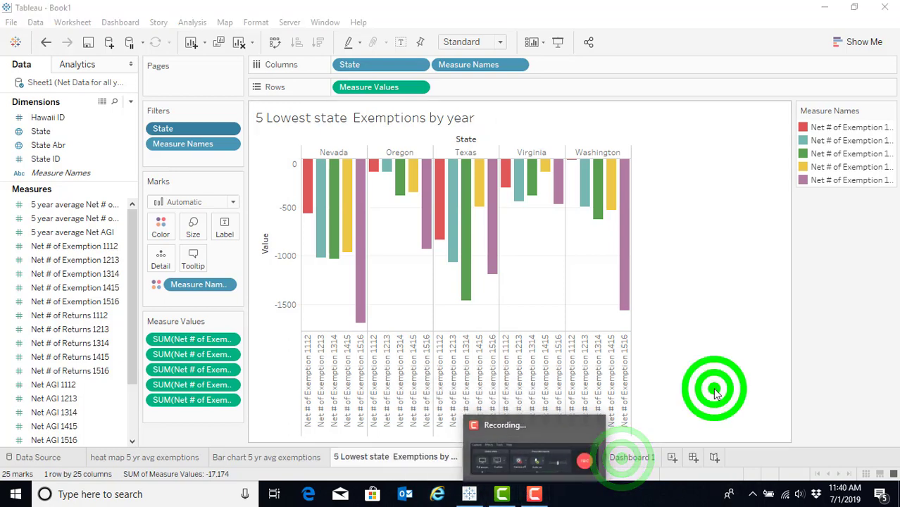
click(618, 456)
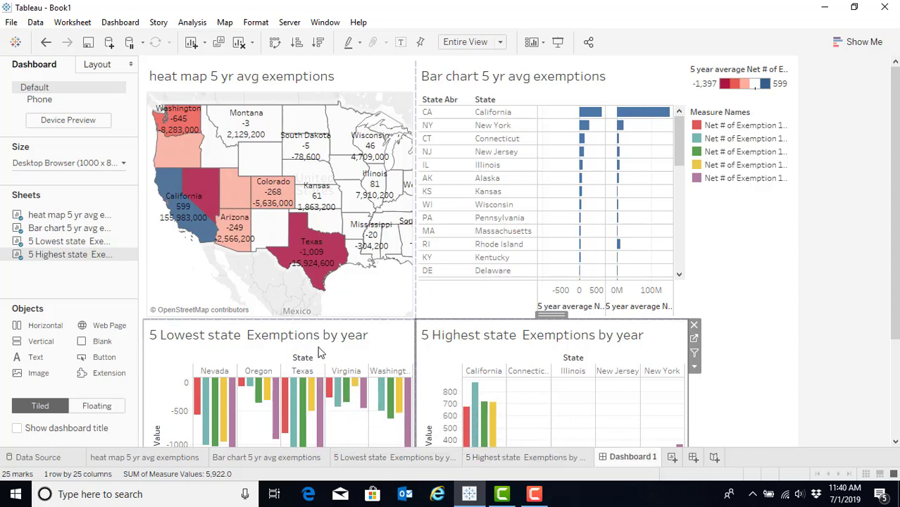
- Sort the 5-year average bar chart by its second measure: California, New York, then Rhode Island
click(677, 145)
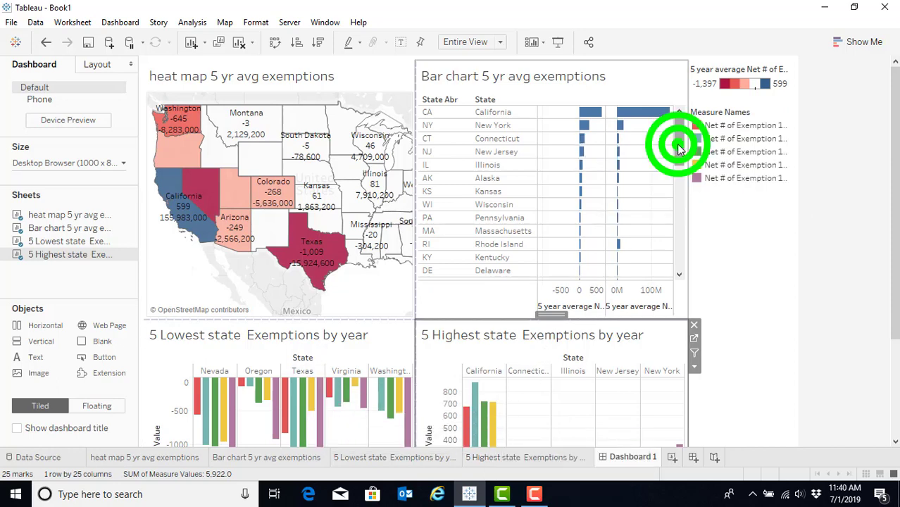
drag(677, 145, 694, 125)
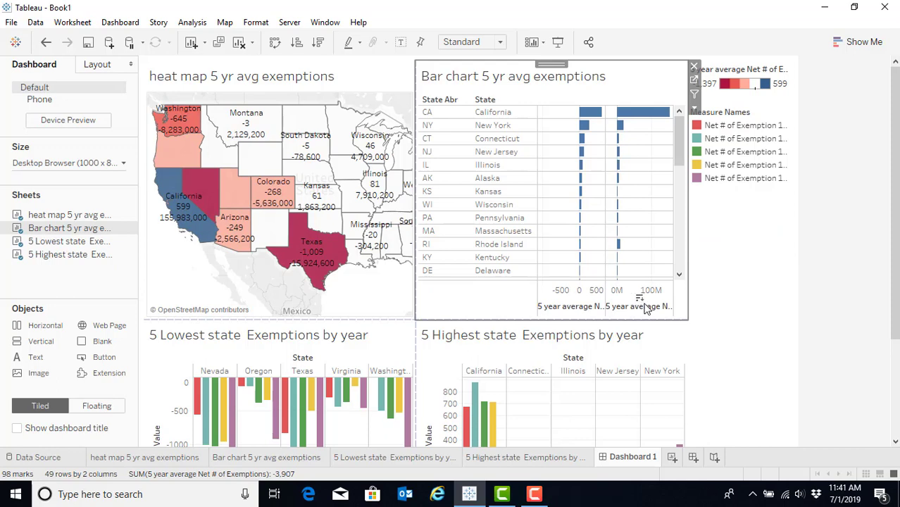
click(639, 298)
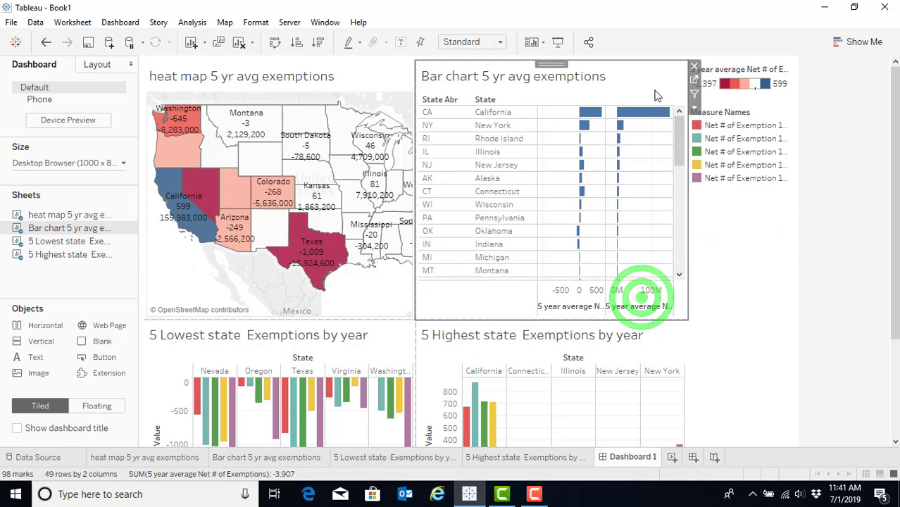
click(162, 356)
mouse_move(270, 402)
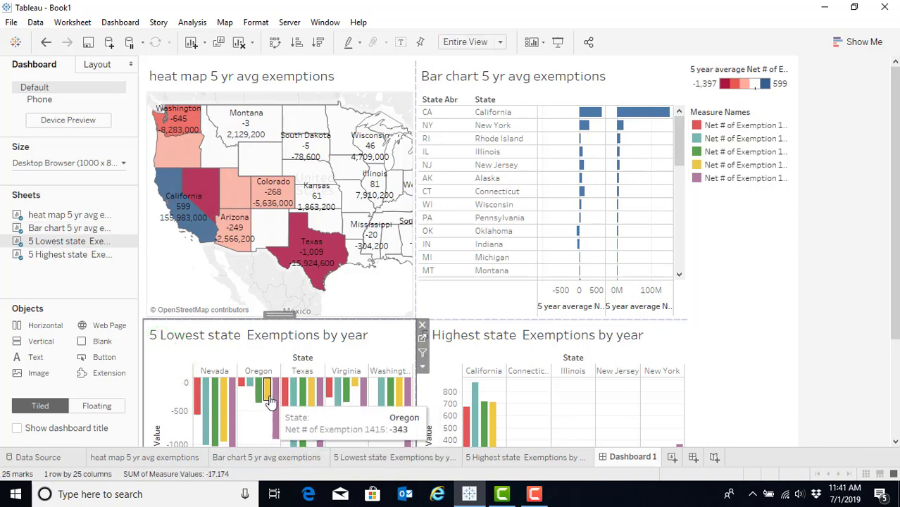